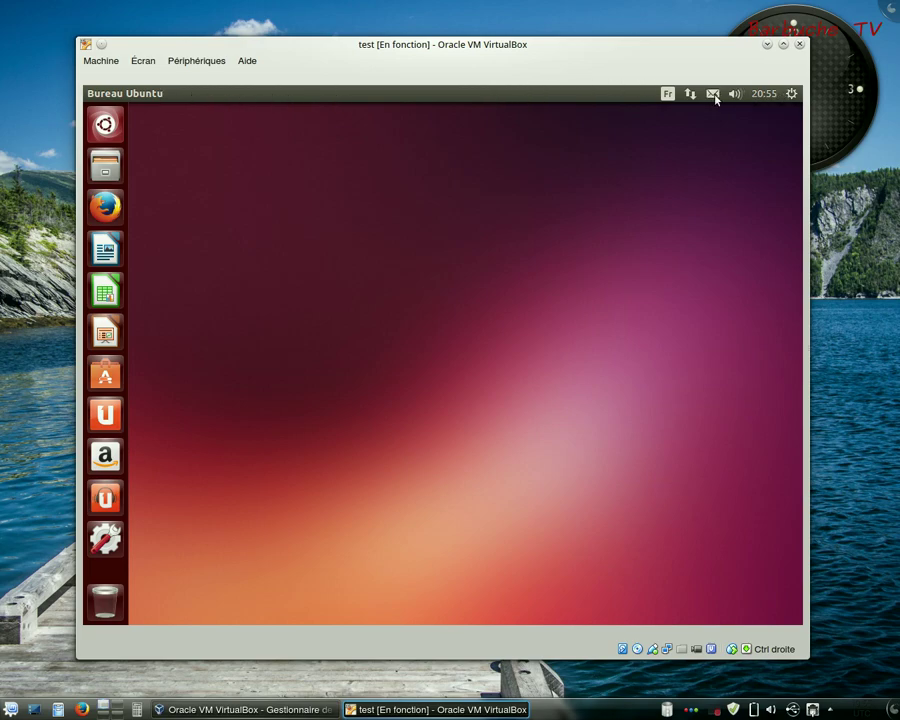
Look through the options offered by the desktop's session, clock, sound, network and keyboard layout indicators.
{"action": "left_click", "coordinate": [791, 93]}
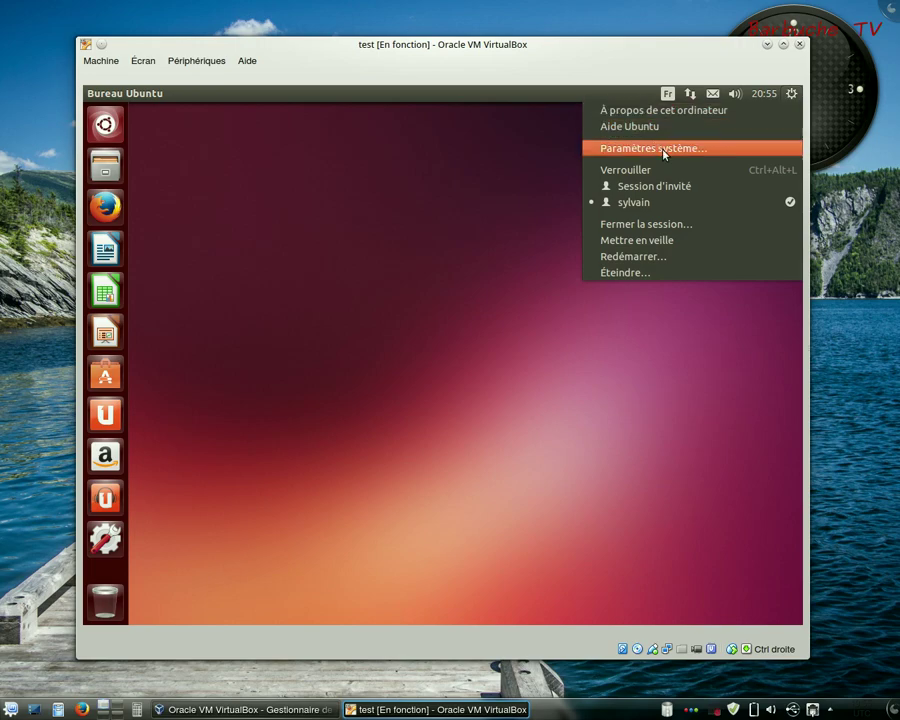
{"action": "mouse_move", "coordinate": [764, 93]}
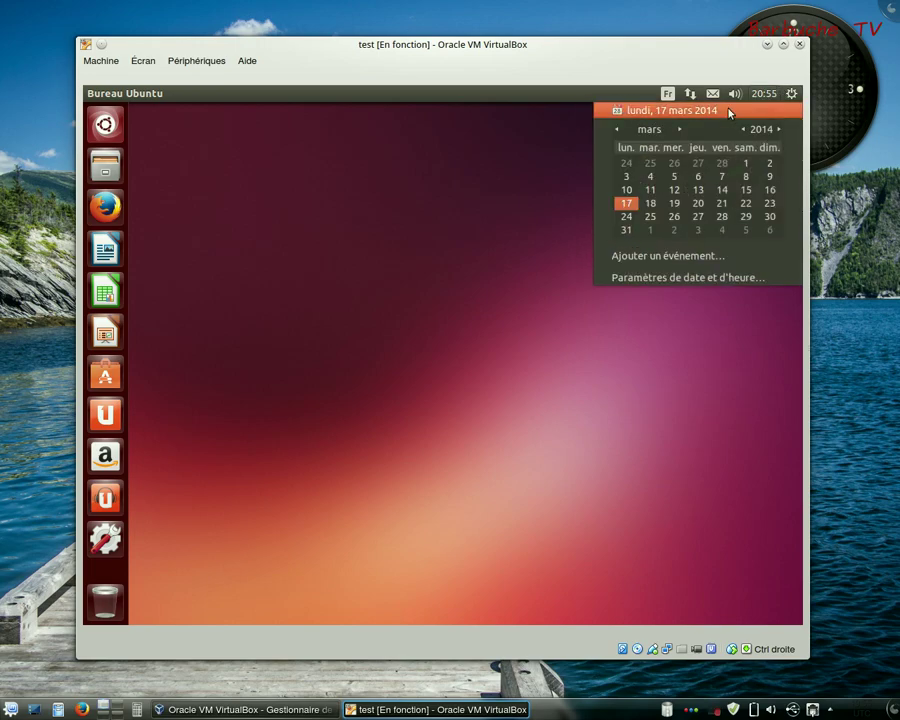
{"action": "mouse_move", "coordinate": [735, 93]}
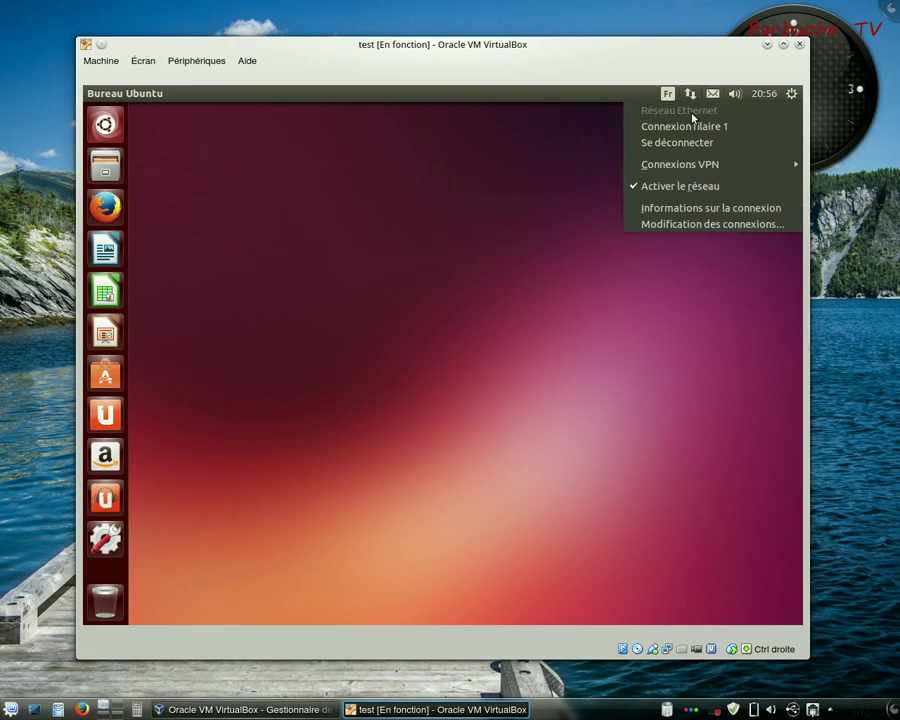
{"action": "mouse_move", "coordinate": [671, 96]}
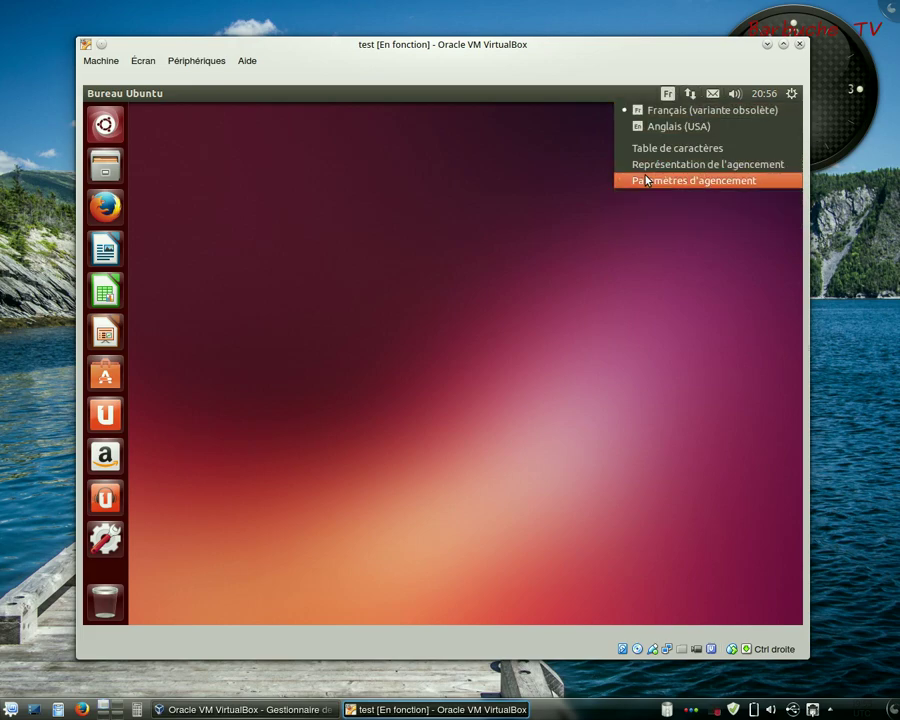
{"action": "left_click", "coordinate": [716, 141]}
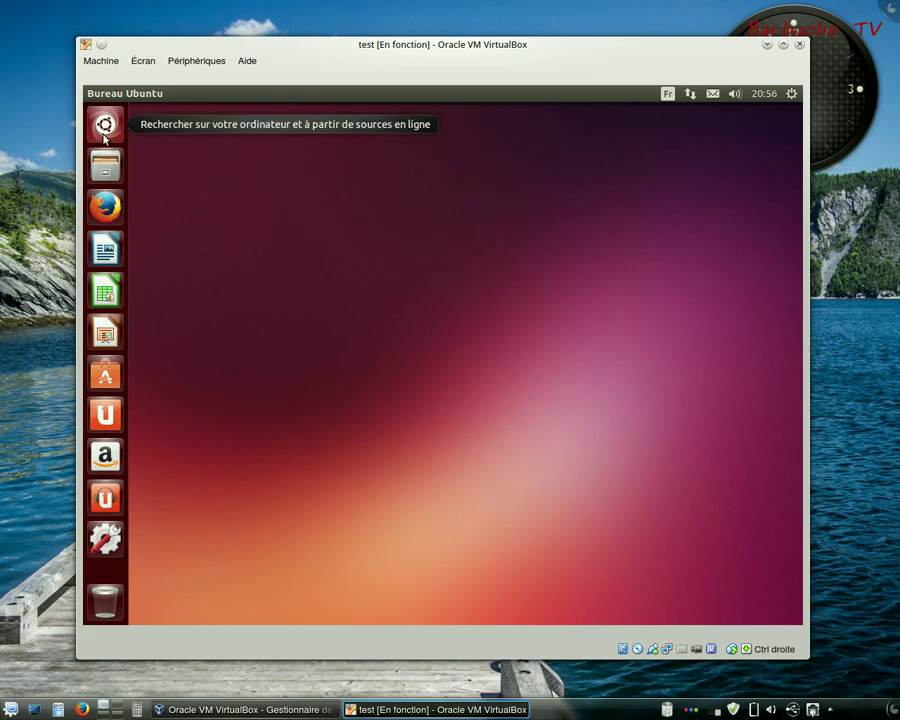
Open the Dash and view the recently used and installed applications.
{"action": "left_click", "coordinate": [105, 128]}
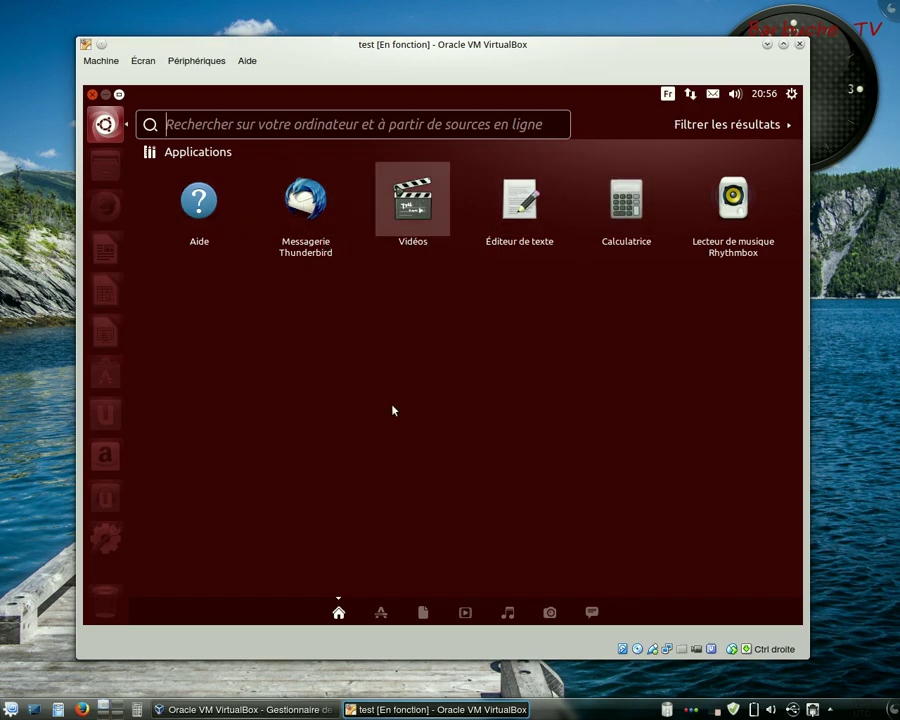
{"action": "left_click", "coordinate": [380, 612]}
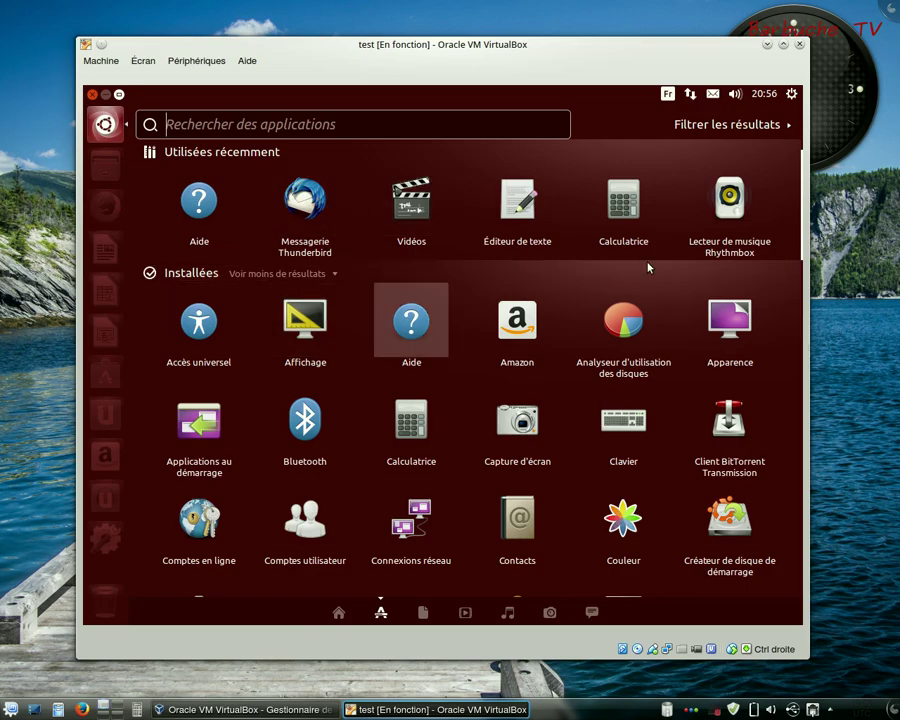
{"action": "left_click_drag", "start_coordinate": [797, 229], "coordinate": [763, 227]}
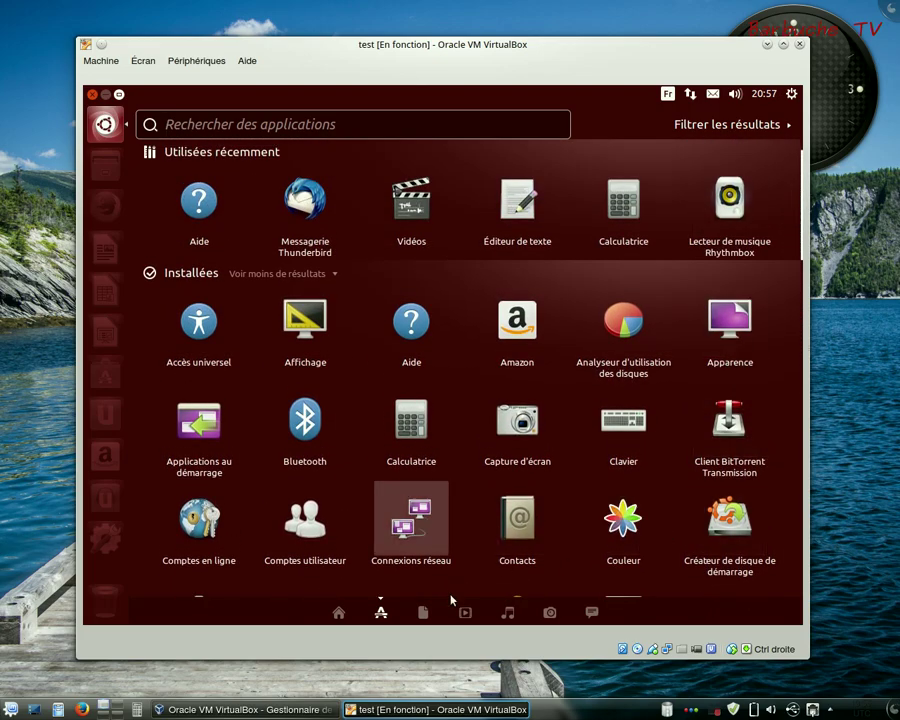
Browse the Dash lenses for files, videos, music, photos and social messages, including the result filters for social messages.
{"action": "left_click", "coordinate": [423, 611]}
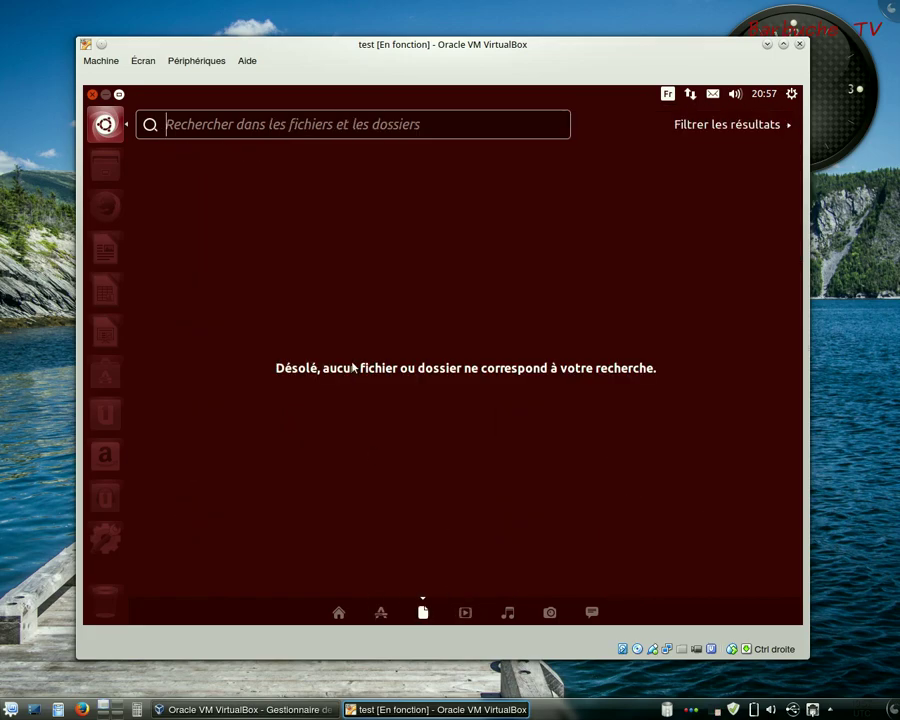
{"action": "left_click", "coordinate": [472, 613]}
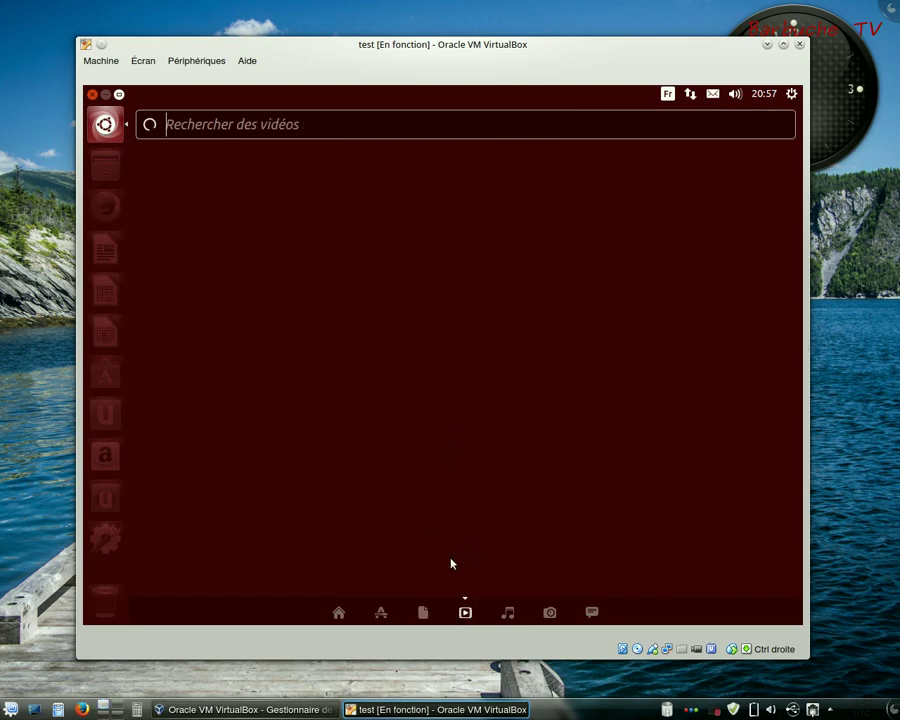
{"action": "left_click", "coordinate": [510, 614]}
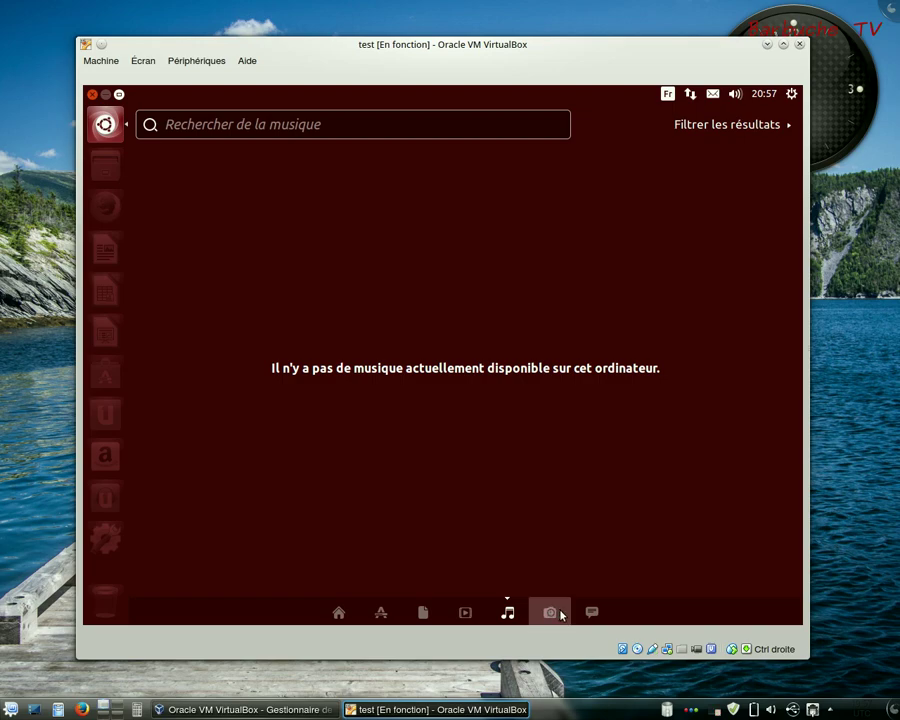
{"action": "left_click", "coordinate": [549, 613]}
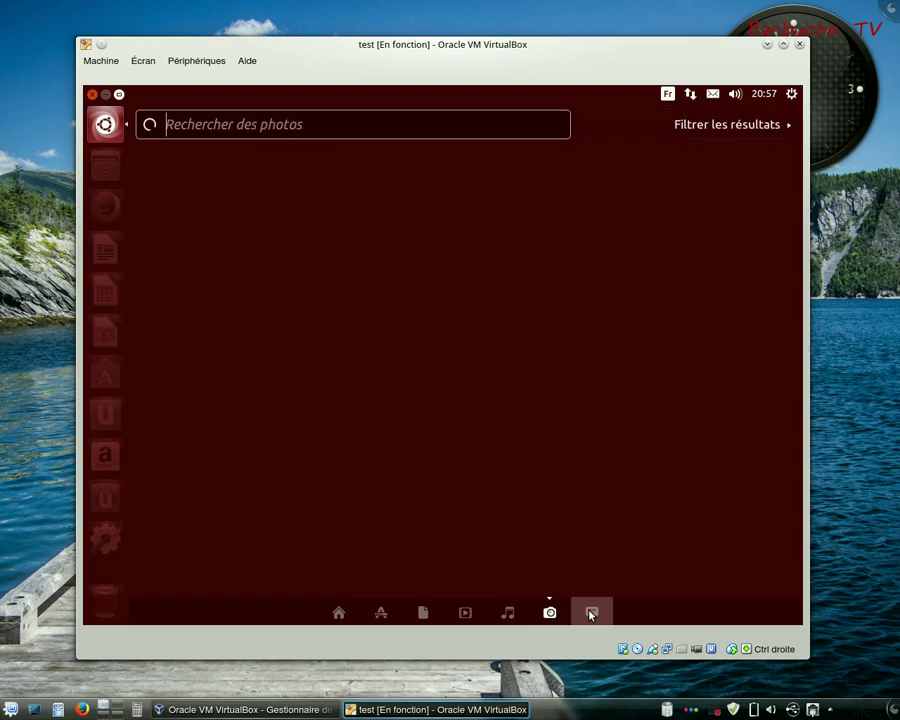
{"action": "left_click", "coordinate": [589, 619]}
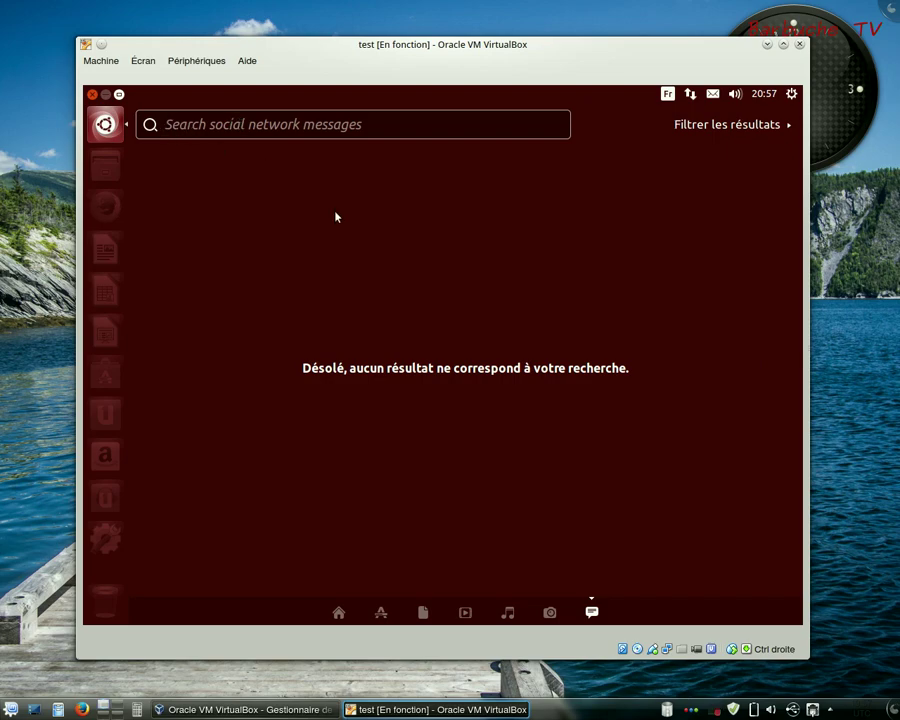
{"action": "left_click", "coordinate": [730, 125]}
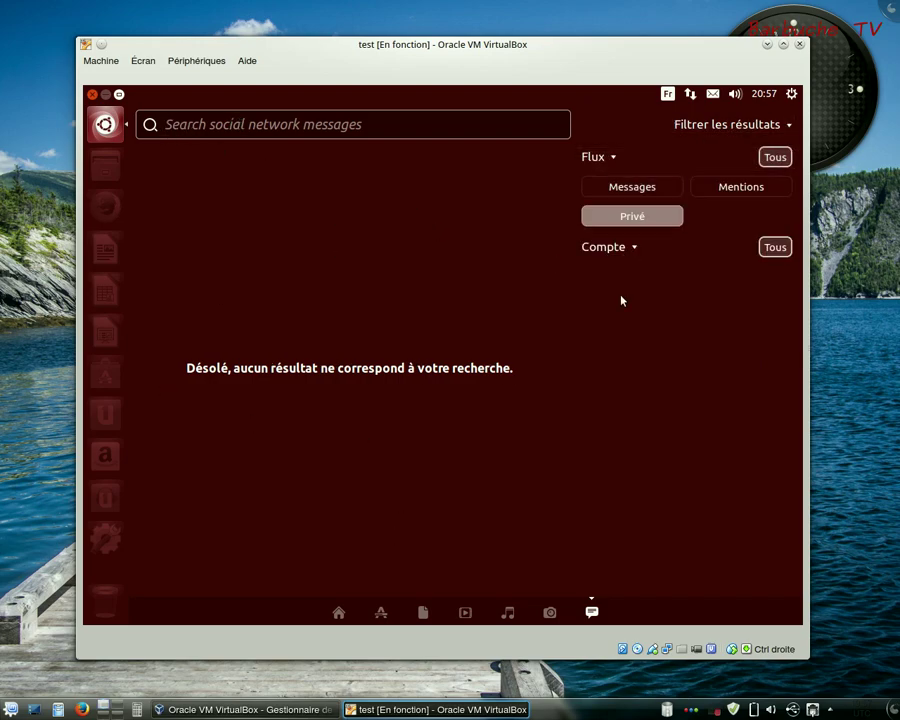
View only the Internet category of applications in the Dash, clear that filter and close the Dash.
{"action": "left_click", "coordinate": [381, 613]}
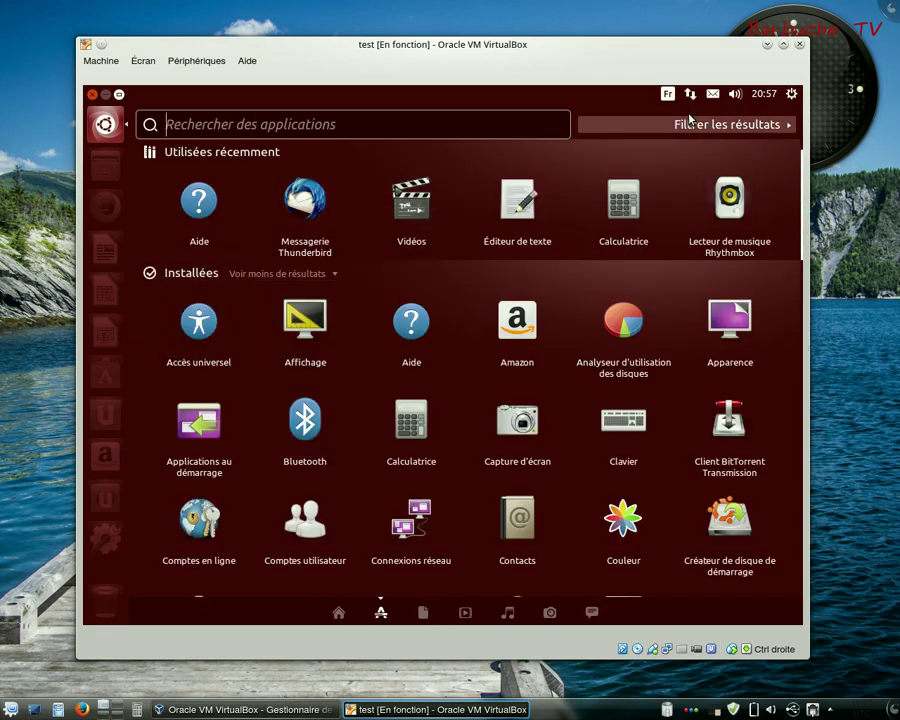
{"action": "left_click", "coordinate": [716, 126]}
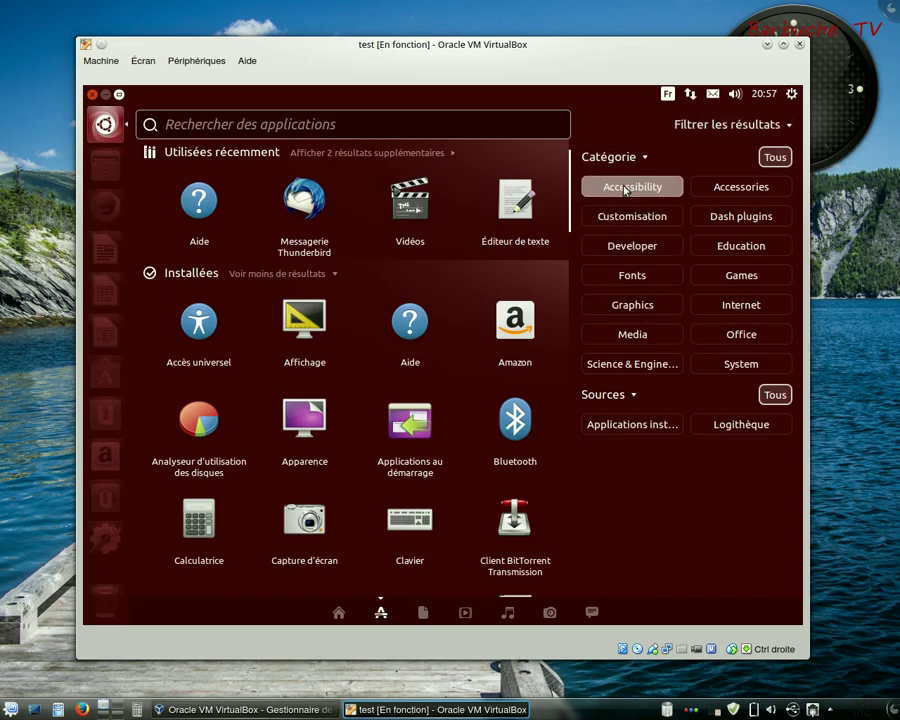
{"action": "left_click", "coordinate": [737, 305]}
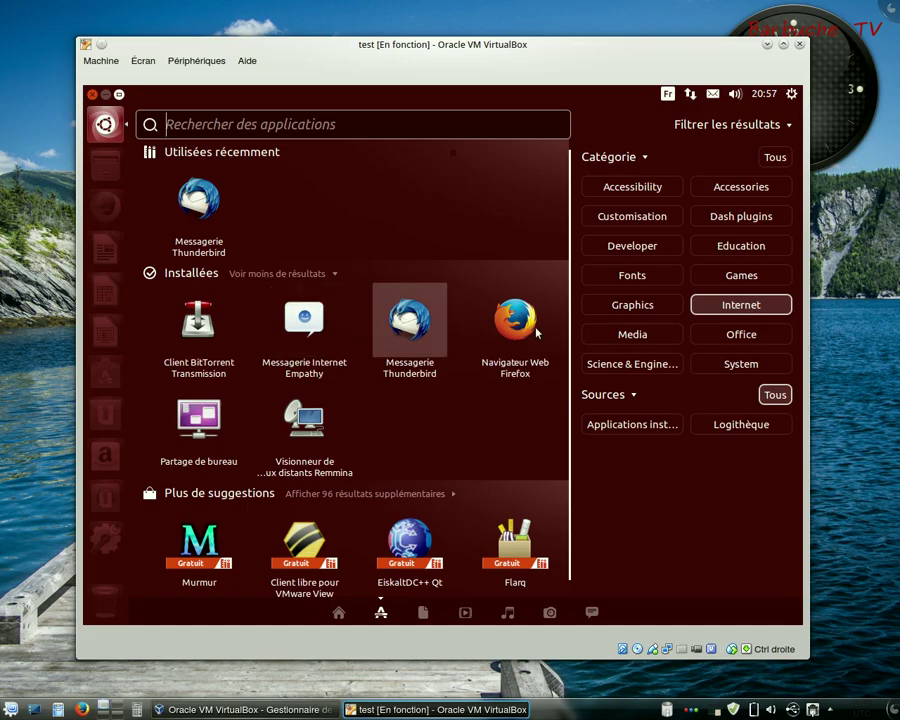
{"action": "left_click", "coordinate": [740, 305]}
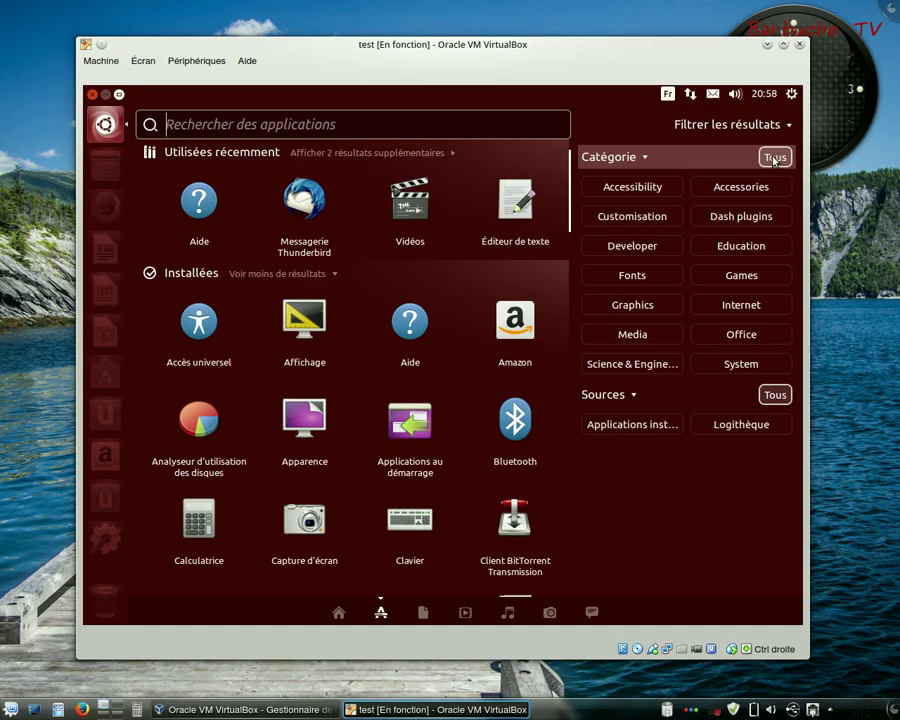
{"action": "left_click", "coordinate": [686, 124]}
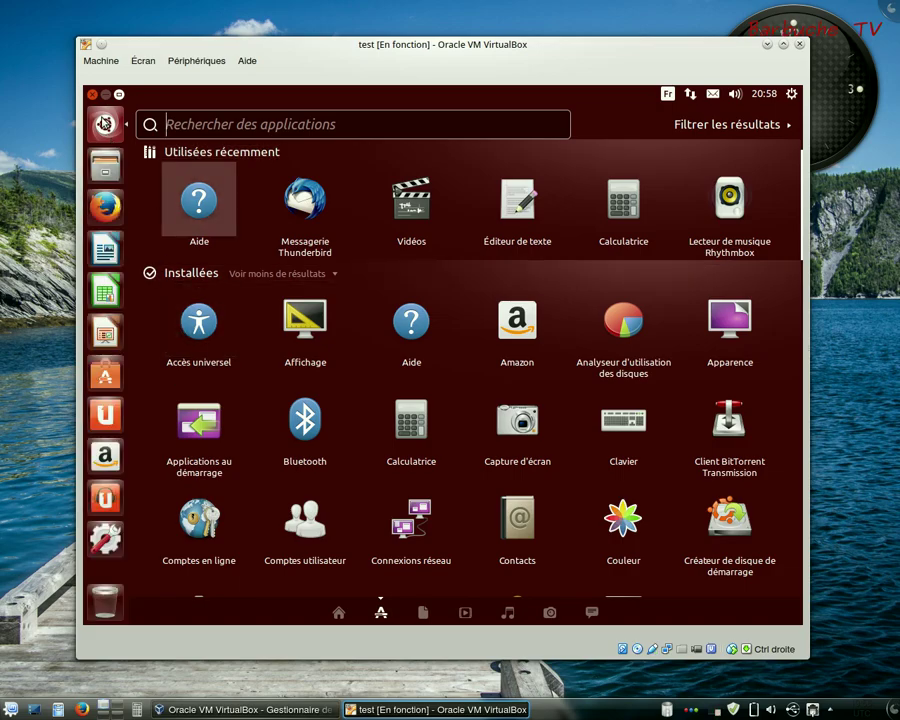
{"action": "left_click", "coordinate": [104, 123]}
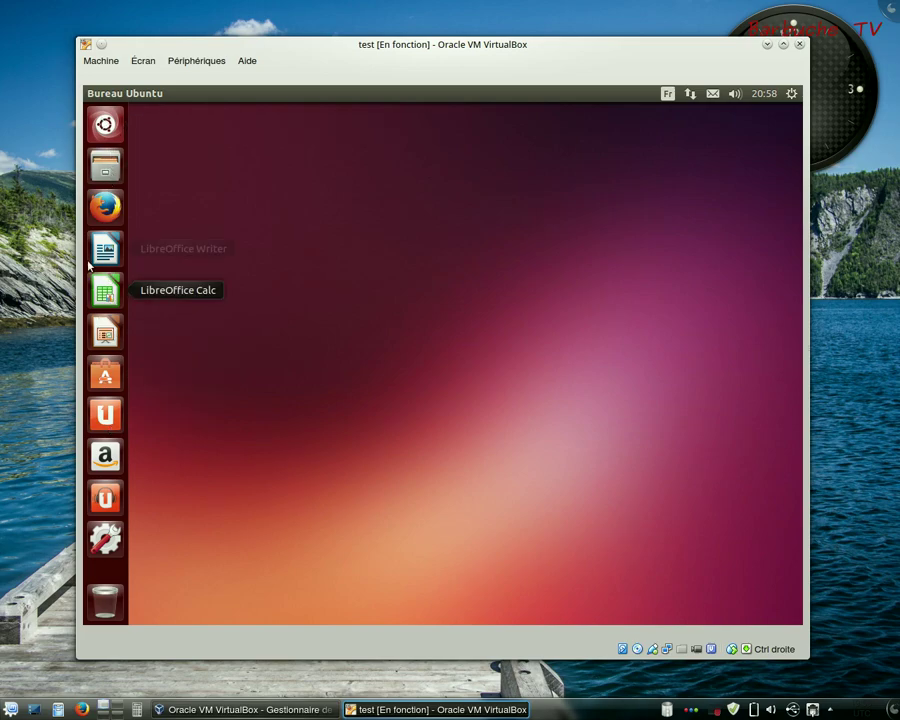
Open the home folder in the file manager and move its window away from the desktop's corner.
{"action": "left_click", "coordinate": [106, 162]}
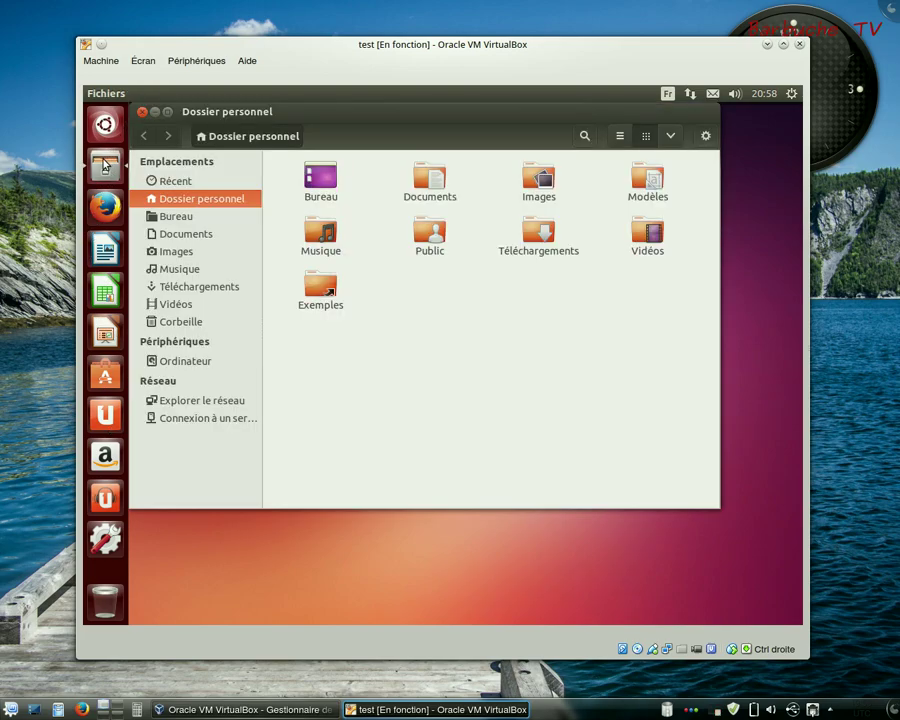
{"action": "left_click_drag", "start_coordinate": [316, 112], "coordinate": [357, 173]}
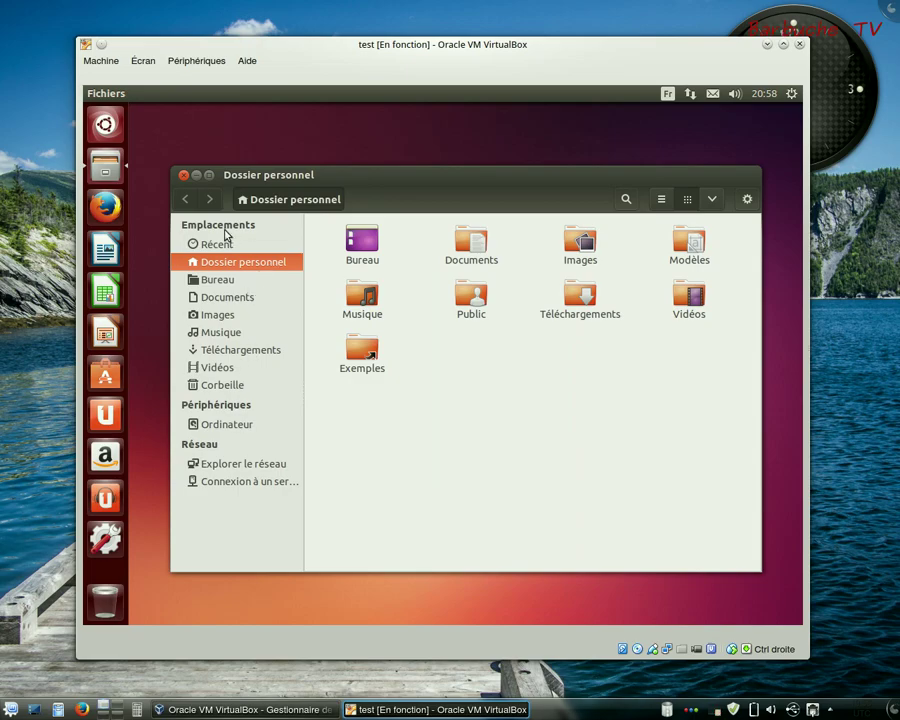
Examine the home folder window's action options, its view and sorting options, and the Fichiers application menu.
{"action": "left_click", "coordinate": [750, 200]}
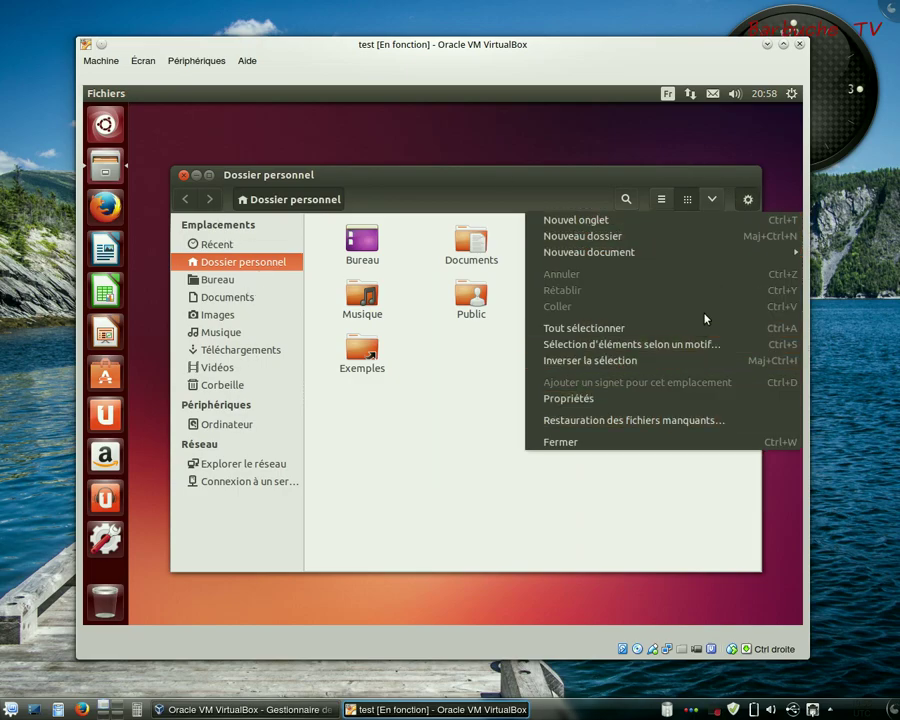
{"action": "left_click", "coordinate": [747, 200]}
{"action": "left_click", "coordinate": [714, 200]}
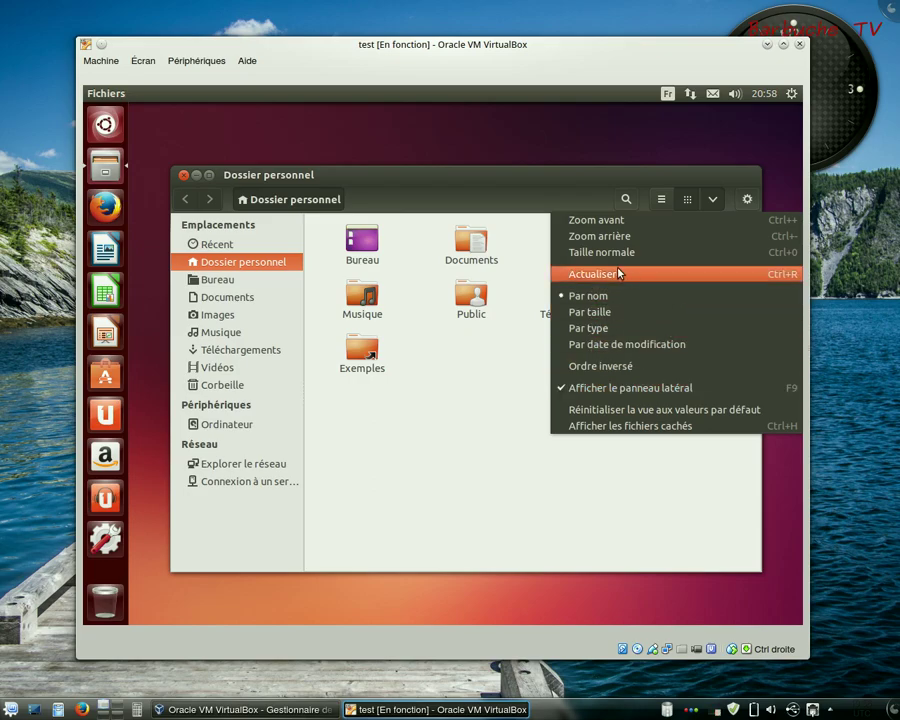
{"action": "left_click", "coordinate": [510, 200]}
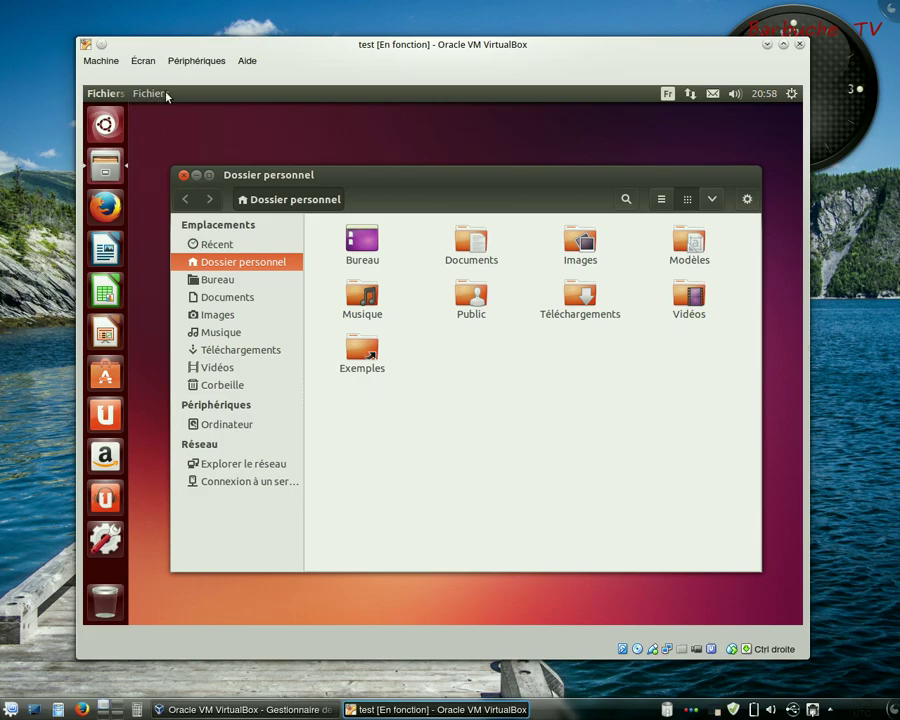
{"action": "left_click", "coordinate": [166, 95]}
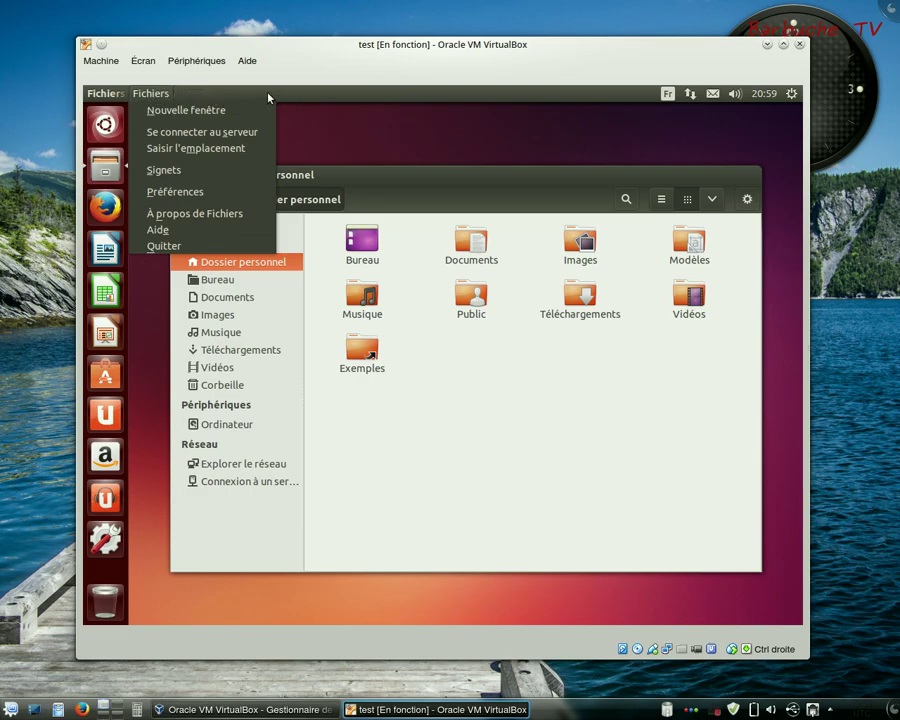
{"action": "left_click", "coordinate": [371, 184]}
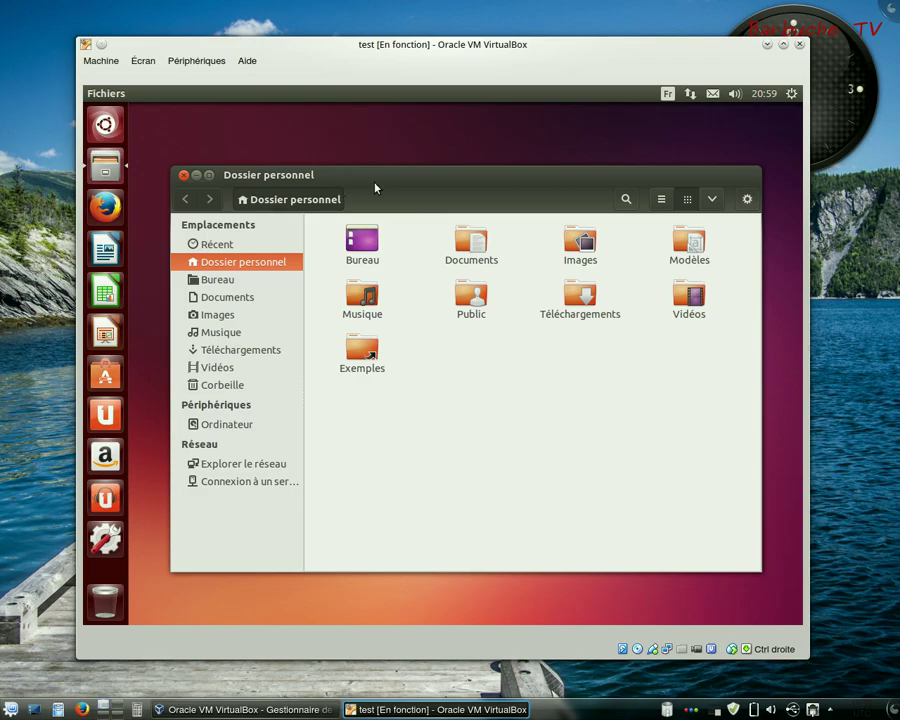
Snap the home folder window to the left half and the right half of the desktop, maximize it and restore it.
{"action": "left_click_drag", "start_coordinate": [418, 176], "coordinate": [84, 213]}
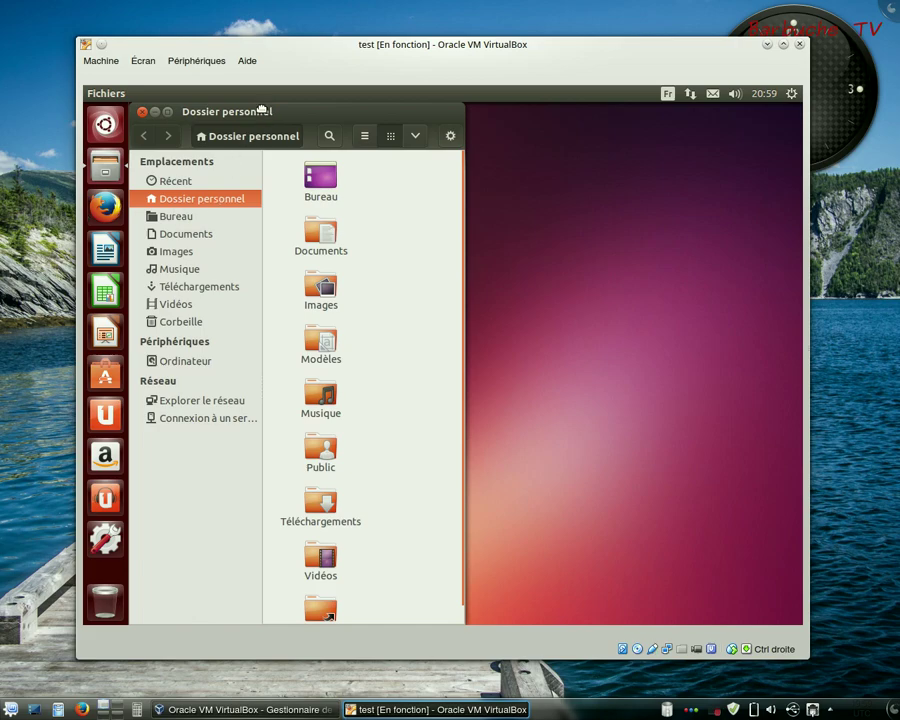
{"action": "left_click_drag", "start_coordinate": [260, 110], "coordinate": [797, 166]}
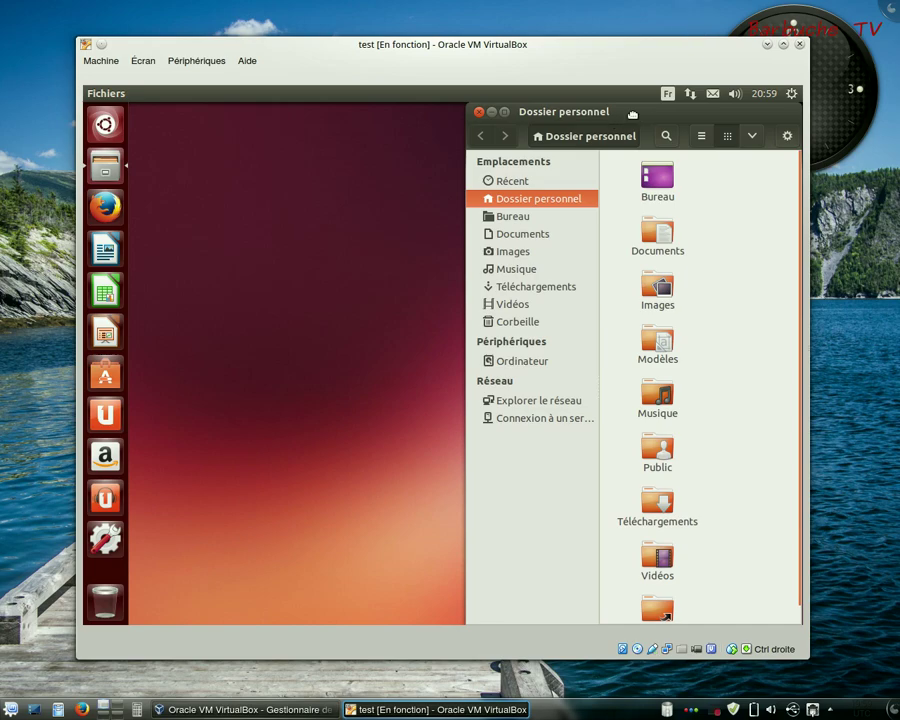
{"action": "left_click_drag", "start_coordinate": [635, 112], "coordinate": [376, 88]}
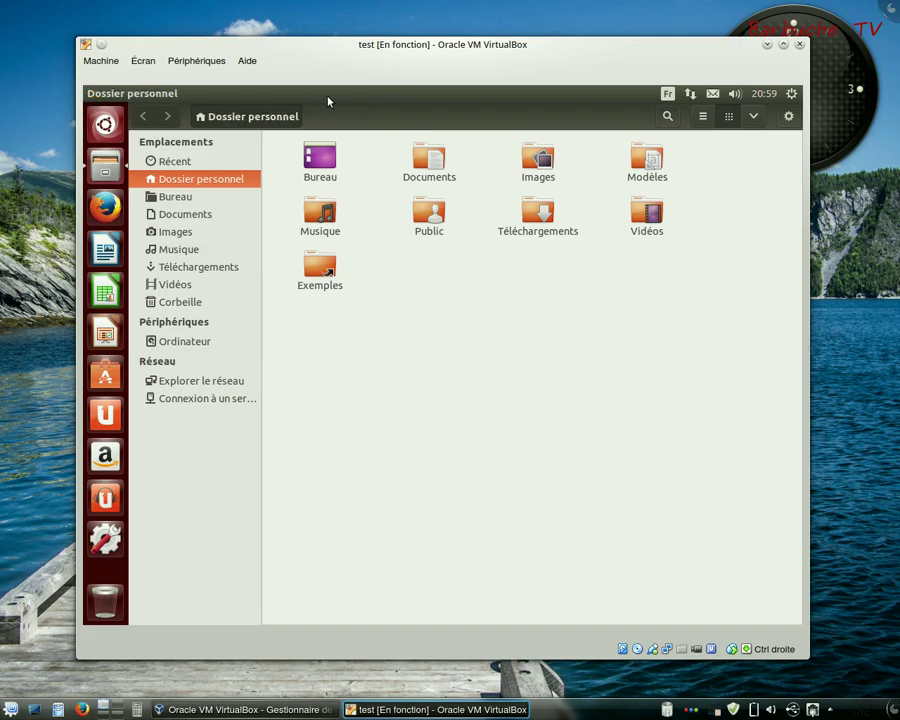
{"action": "left_click_drag", "start_coordinate": [408, 97], "coordinate": [466, 187]}
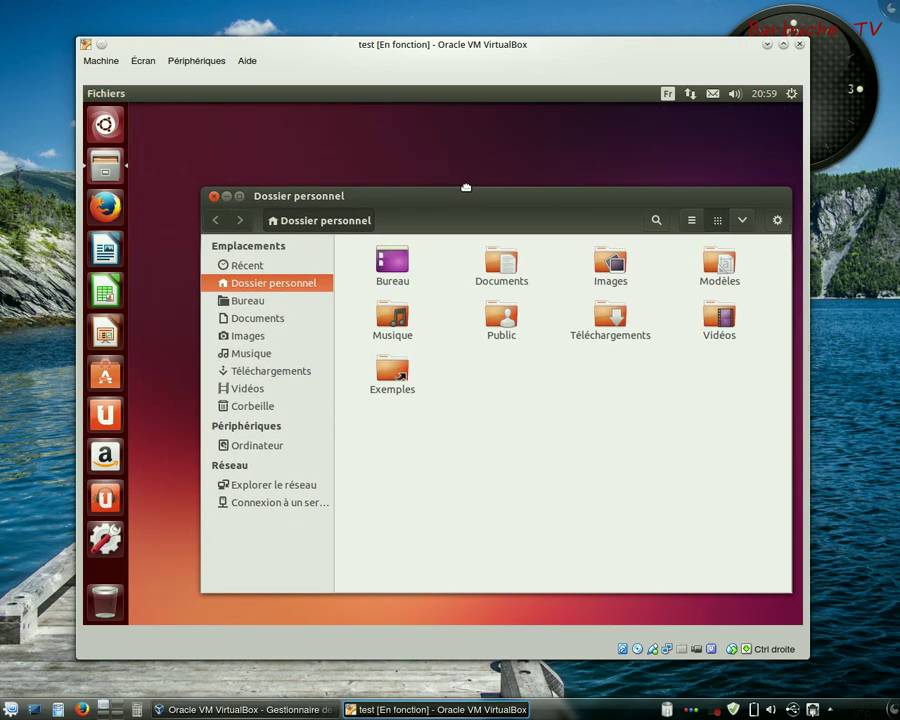
Shift the home folder window slightly and open the Images folder in a second window through the Files quicklist.
{"action": "right_click", "coordinate": [112, 168]}
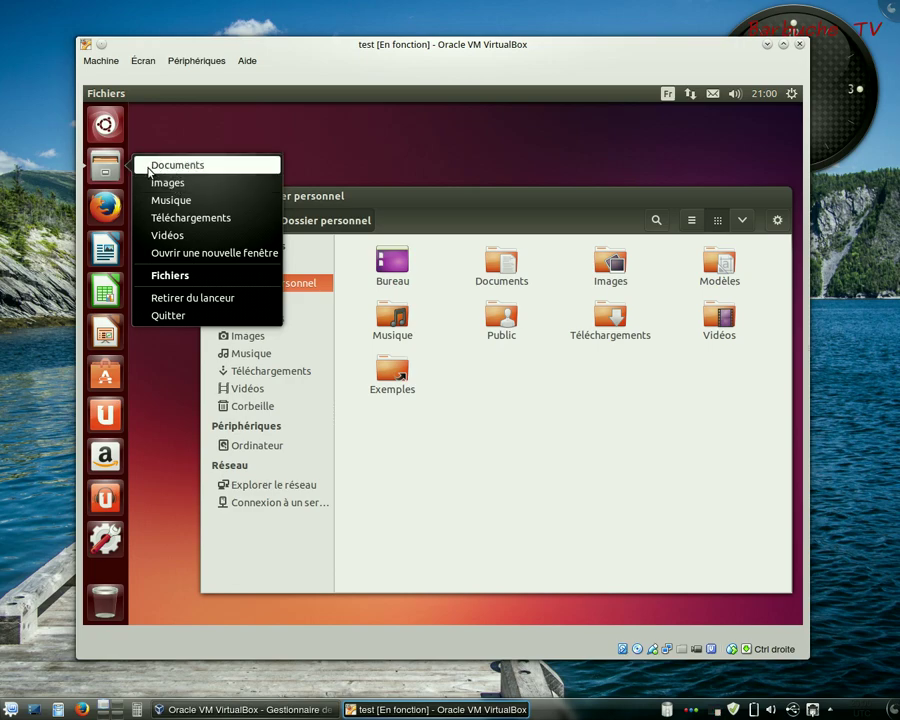
{"action": "left_click", "coordinate": [112, 172]}
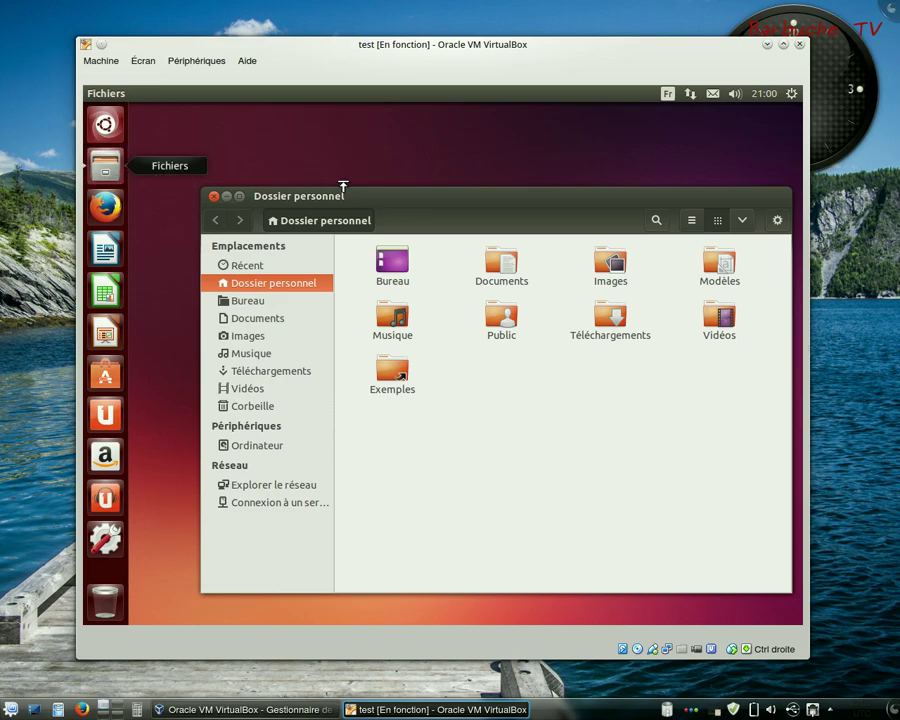
{"action": "mouse_move", "coordinate": [344, 195]}
{"action": "left_mouse_down"}
{"action": "mouse_move", "coordinate": [283, 182]}
{"action": "mouse_move", "coordinate": [352, 194]}
{"action": "left_mouse_up"}
{"action": "right_click", "coordinate": [108, 167]}
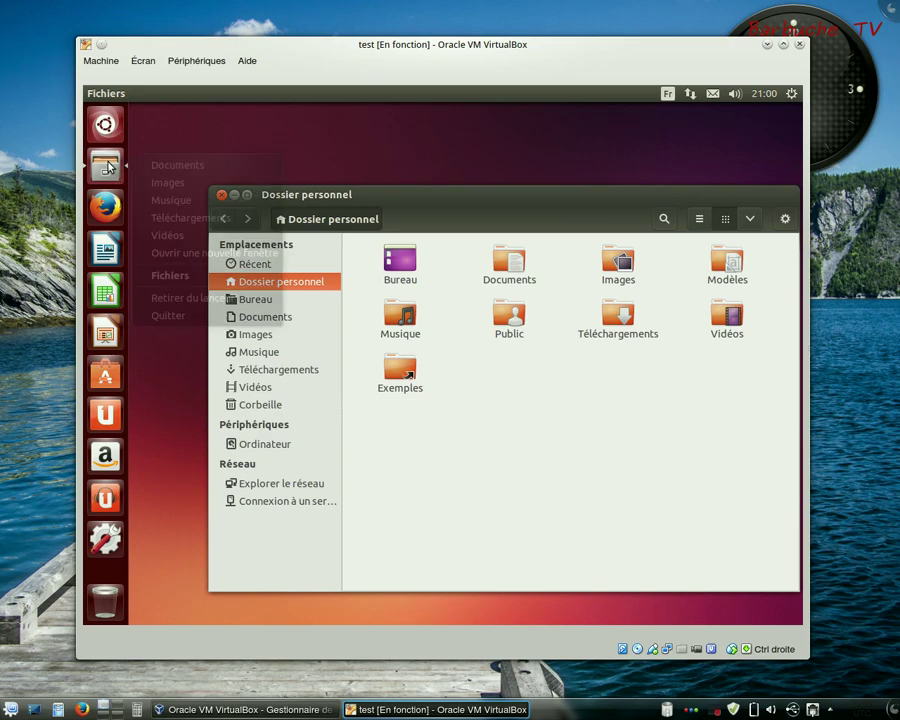
{"action": "left_click", "coordinate": [176, 184]}
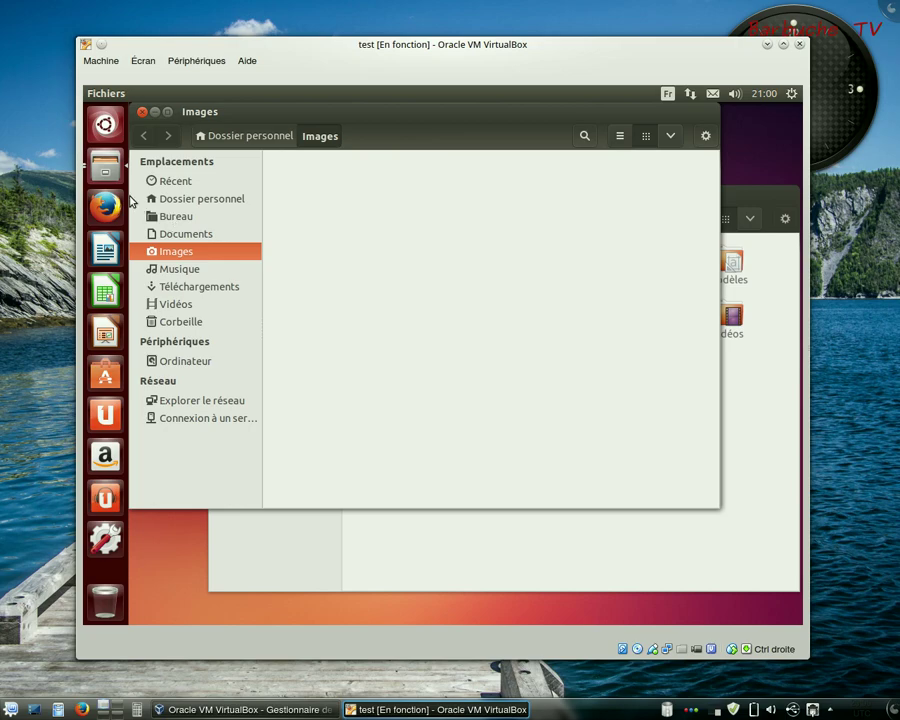
Close the Images window from the overview of open file windows, and close the home folder window after moving it.
{"action": "left_click", "coordinate": [106, 169]}
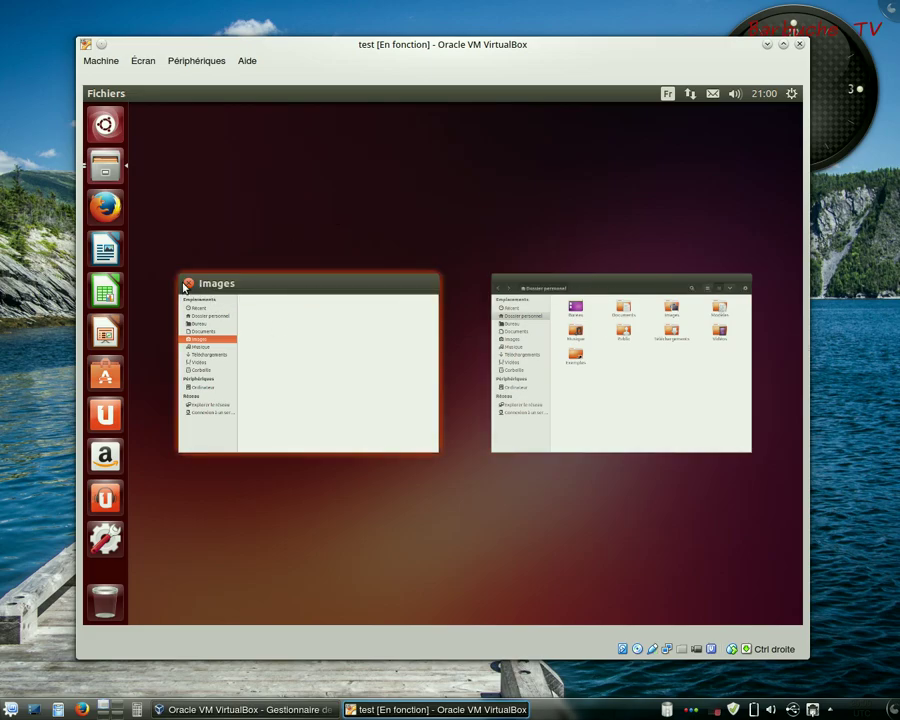
{"action": "left_click", "coordinate": [188, 286]}
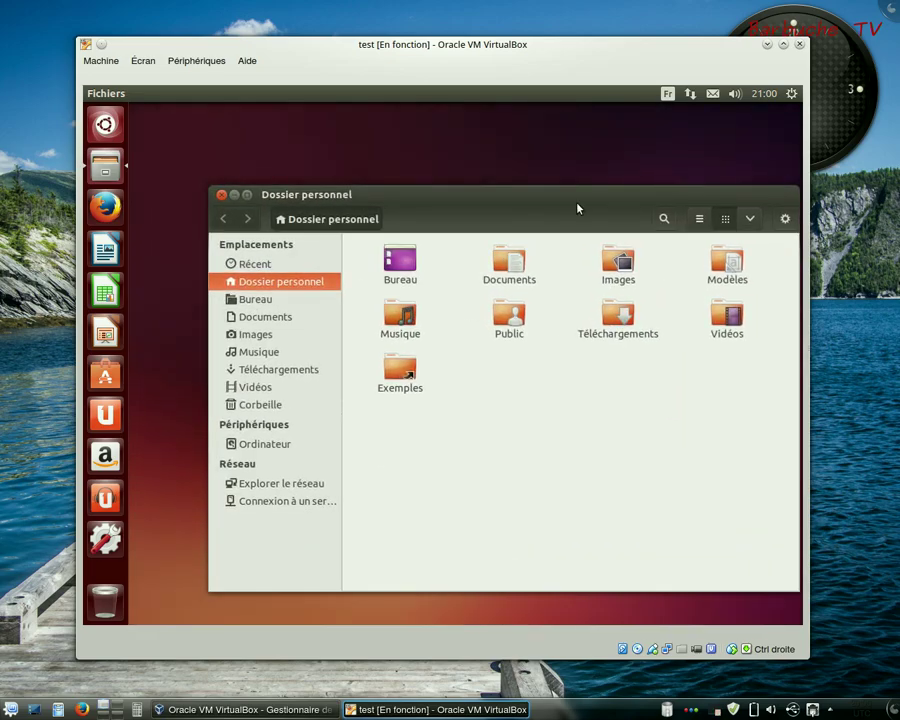
{"action": "left_click_drag", "start_coordinate": [430, 195], "coordinate": [379, 167]}
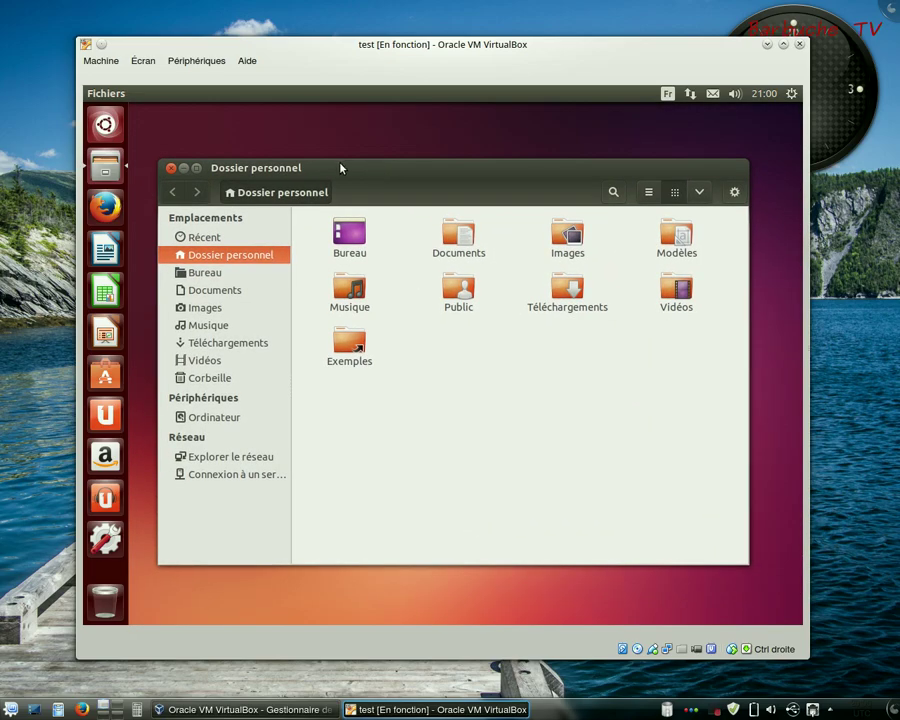
{"action": "left_click", "coordinate": [171, 169]}
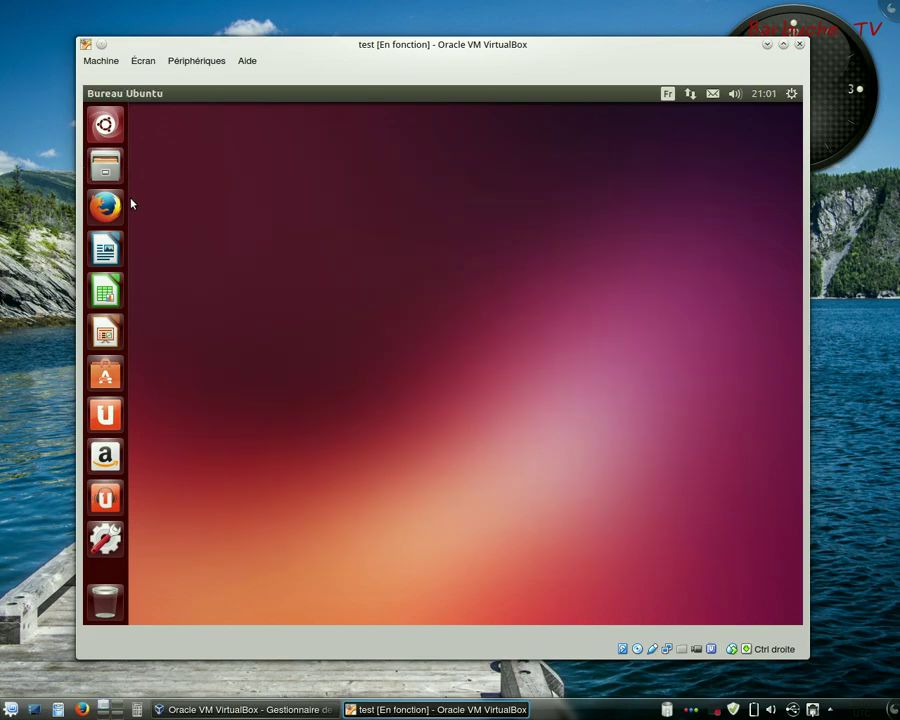
Launch Firefox, follow the Google logo on the Ubuntu start page, and close the browser.
{"action": "left_click", "coordinate": [97, 210]}
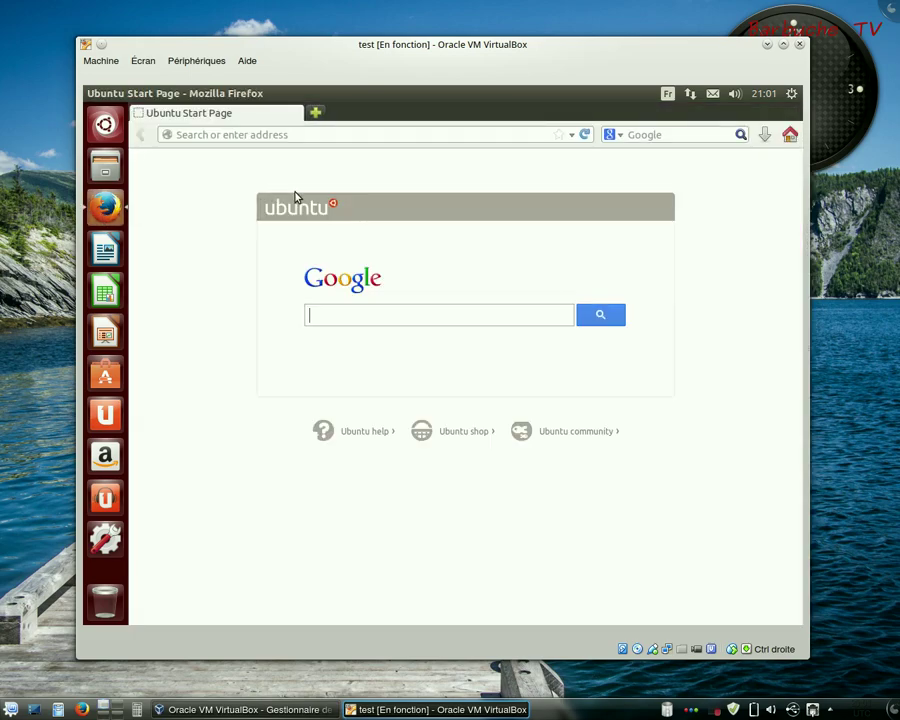
{"action": "left_click_drag", "start_coordinate": [419, 97], "coordinate": [418, 44]}
{"action": "left_click", "coordinate": [345, 279]}
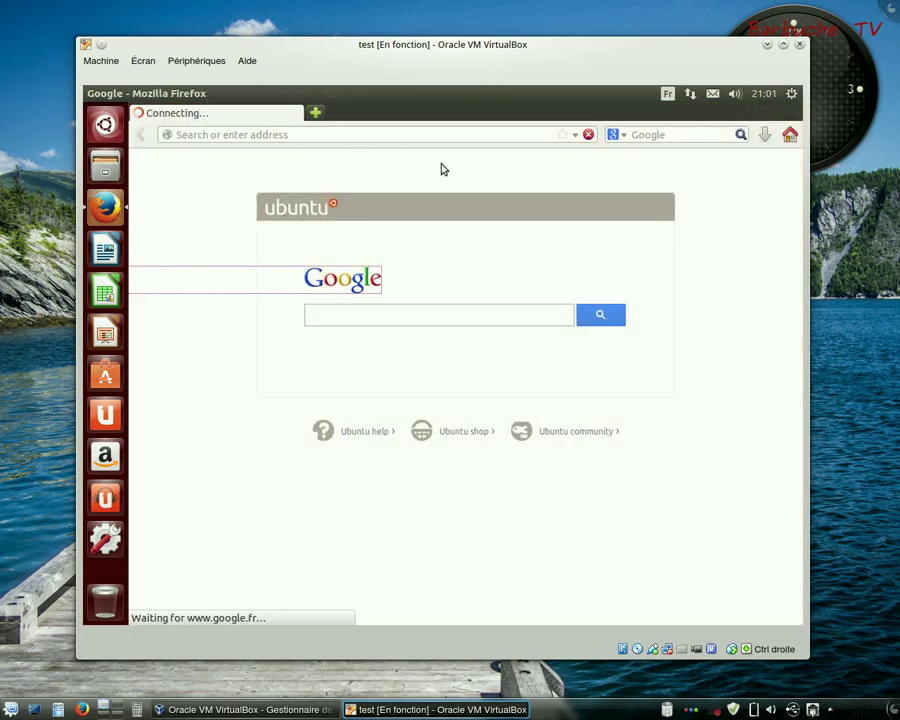
{"action": "mouse_move", "coordinate": [91, 98]}
{"action": "left_click", "coordinate": [91, 94]}
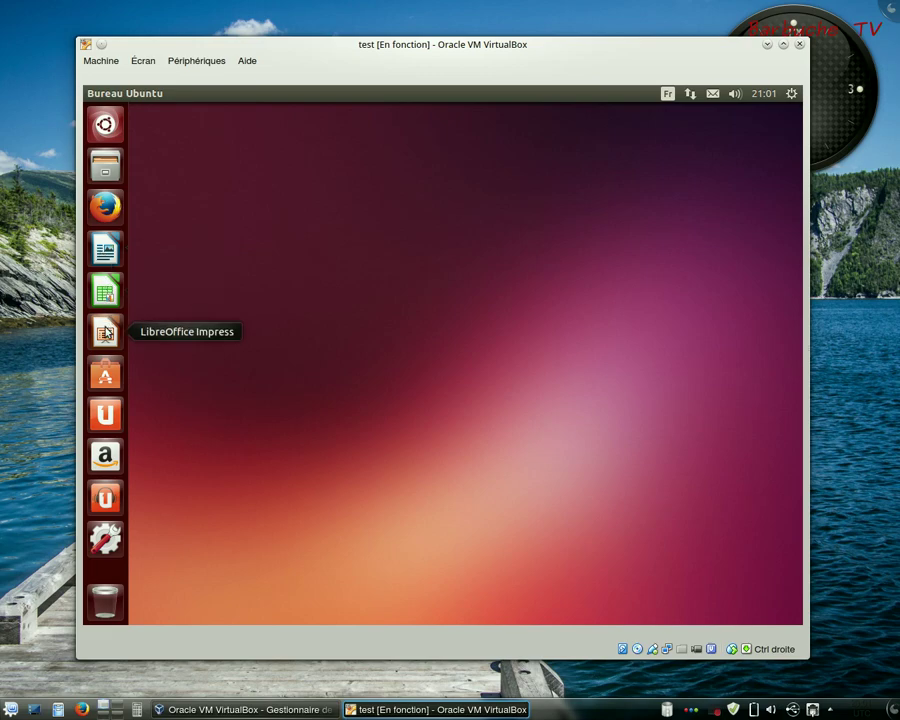
Open LibreOffice Writer on a blank document and close it.
{"action": "left_click", "coordinate": [106, 250]}
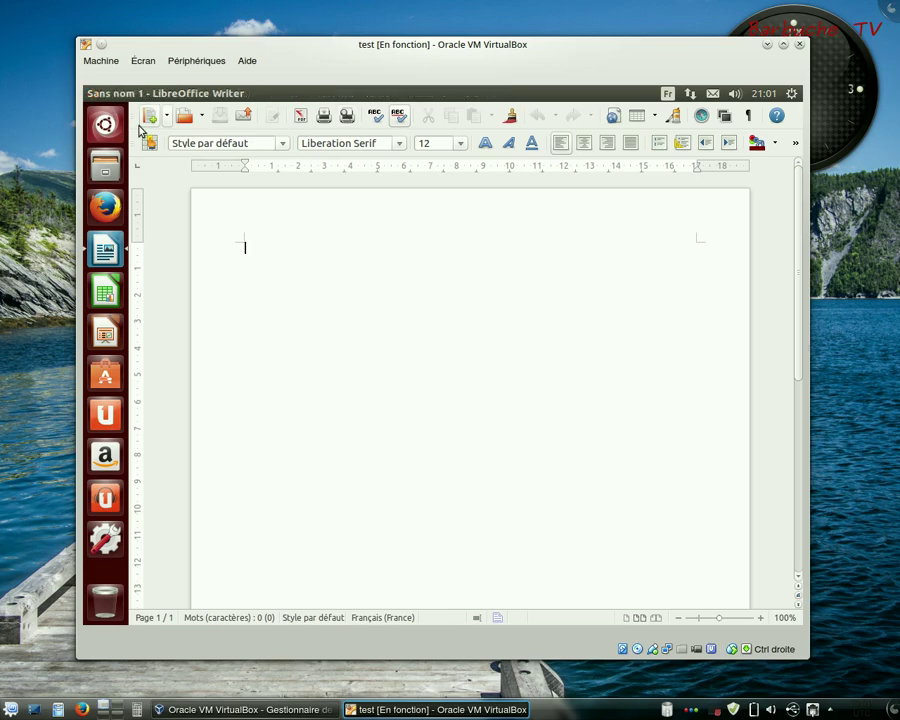
{"action": "mouse_move", "coordinate": [92, 95]}
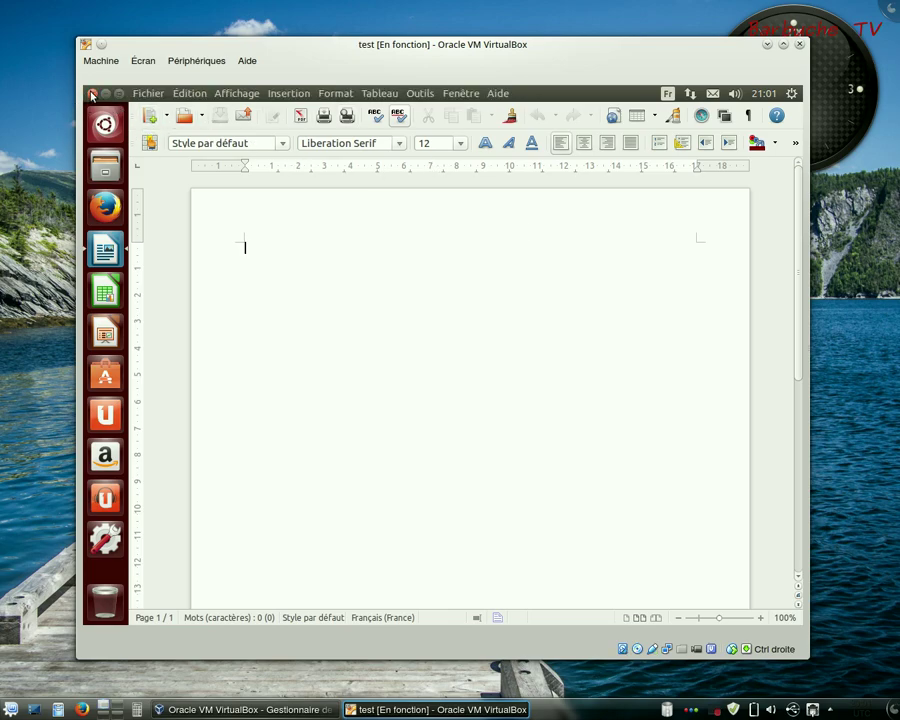
{"action": "left_click", "coordinate": [92, 94]}
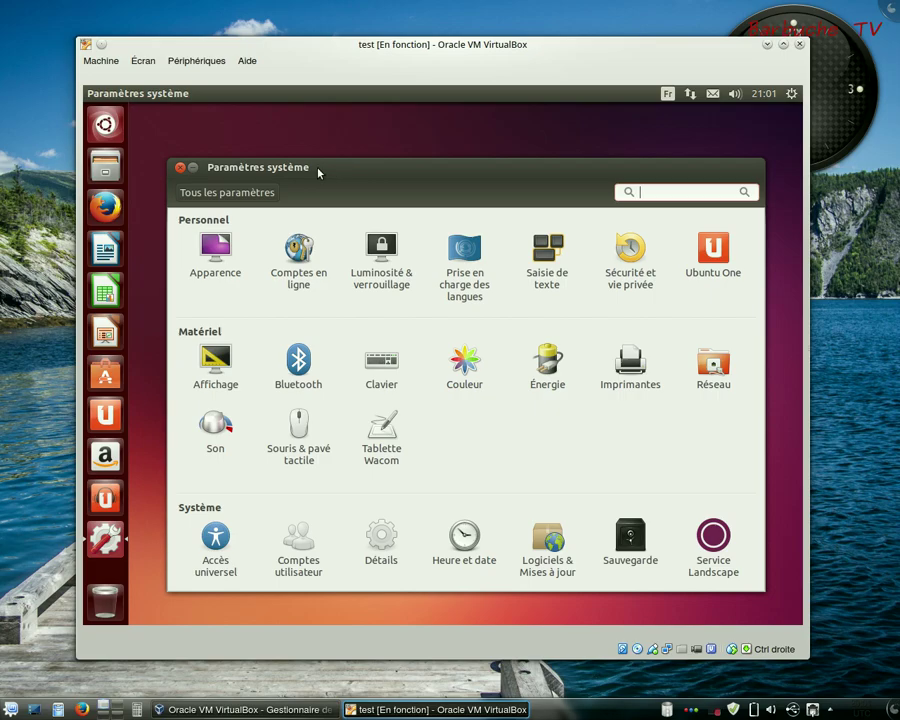
Close the system settings window and try the Amazon shortcut in the launcher.
{"action": "left_click", "coordinate": [179, 167]}
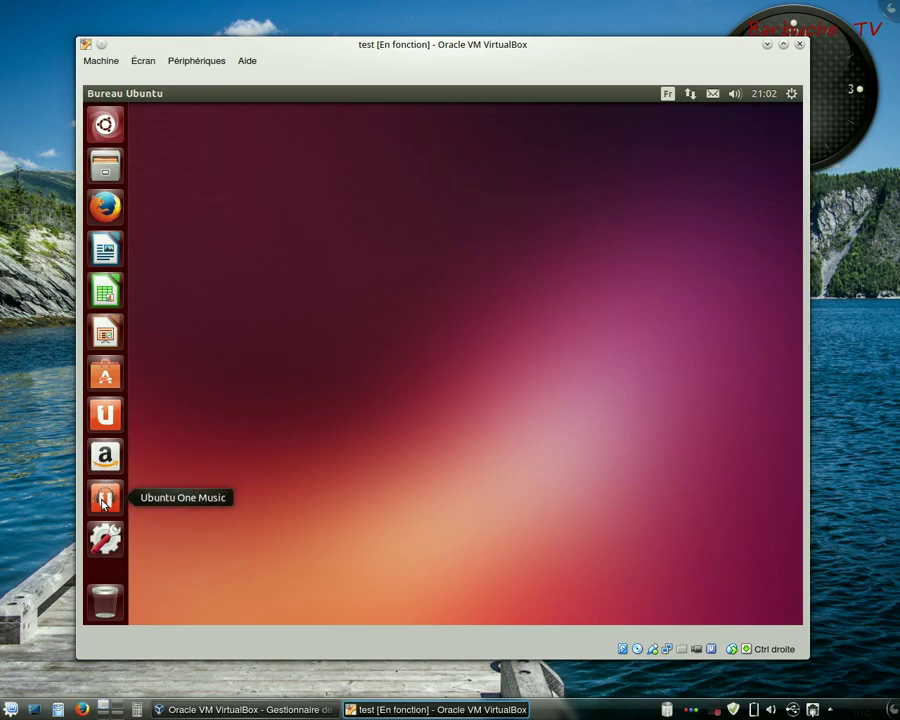
{"action": "left_click", "coordinate": [104, 457]}
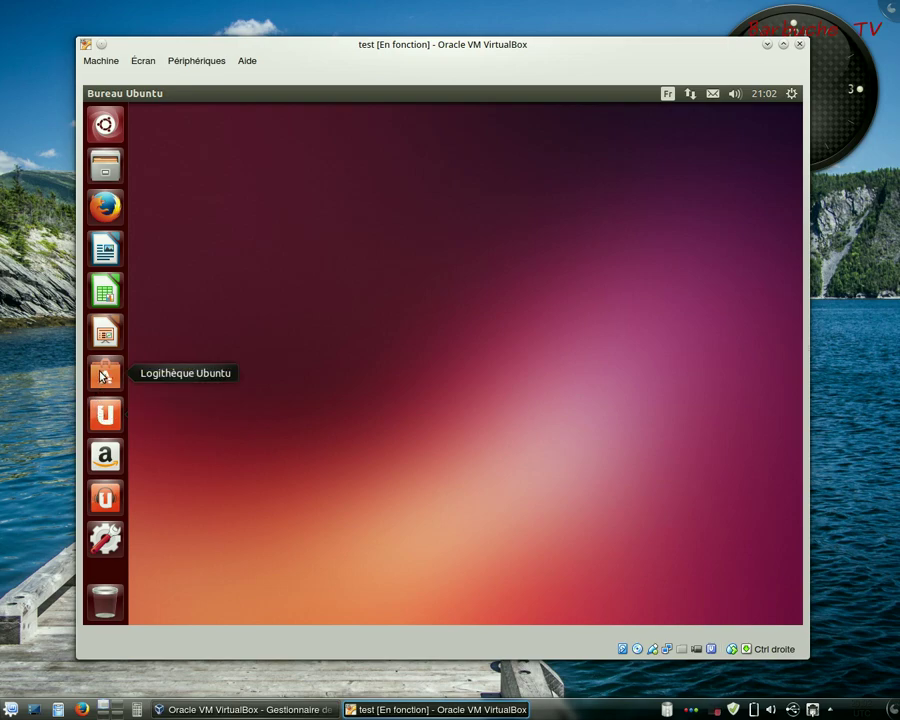
Launch Logithèque Ubuntu and shift its window slightly up the desktop.
{"action": "left_click", "coordinate": [104, 375]}
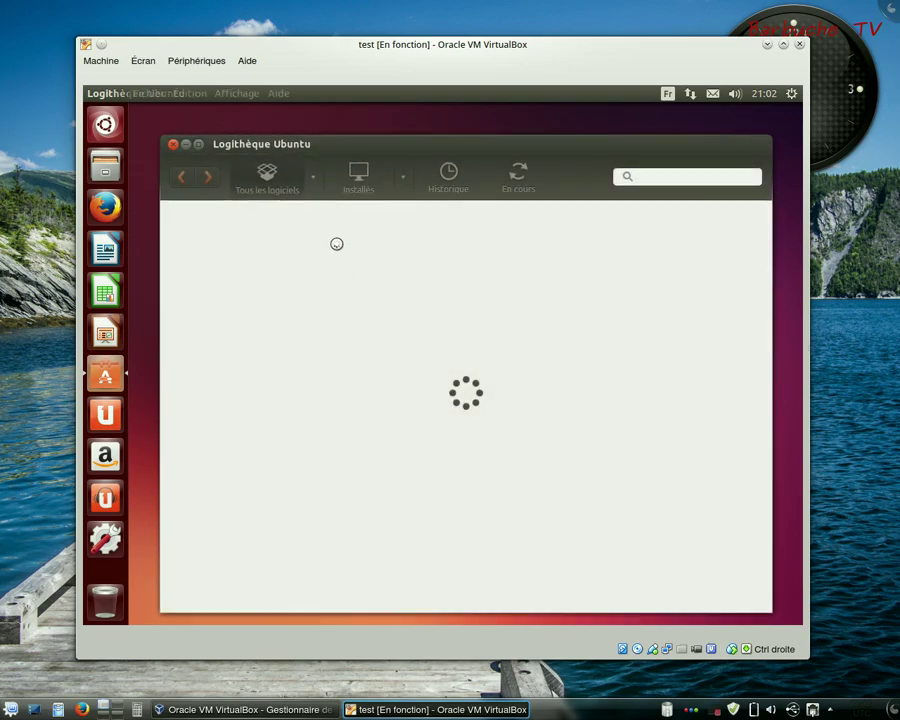
{"action": "mouse_move", "coordinate": [352, 148]}
{"action": "left_mouse_down"}
{"action": "mouse_move", "coordinate": [338, 168]}
{"action": "mouse_move", "coordinate": [352, 142]}
{"action": "left_mouse_up"}
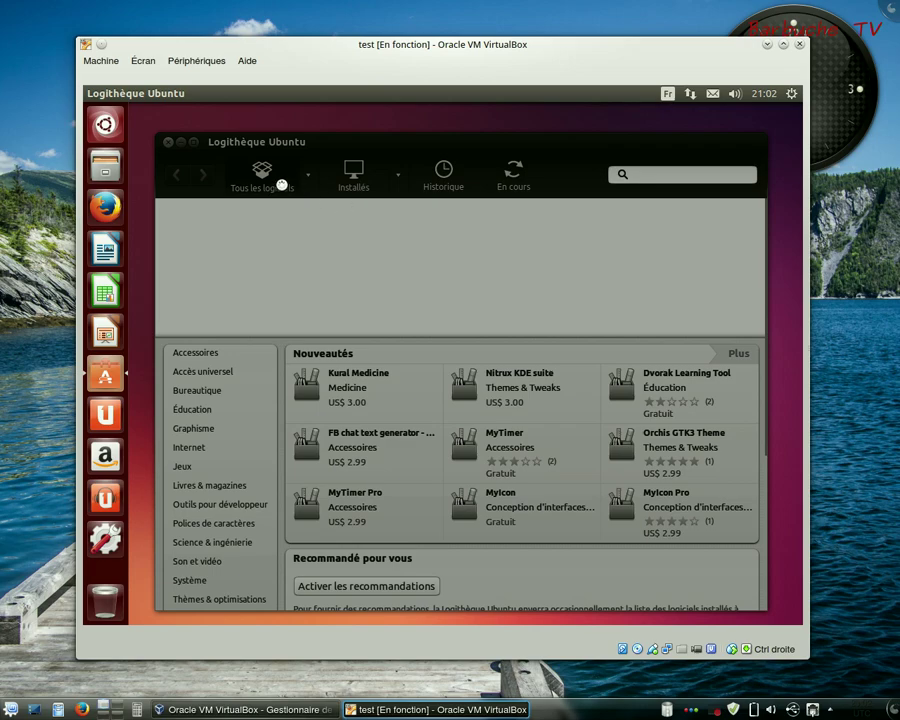
{"action": "left_click_drag", "start_coordinate": [243, 147], "coordinate": [243, 134]}
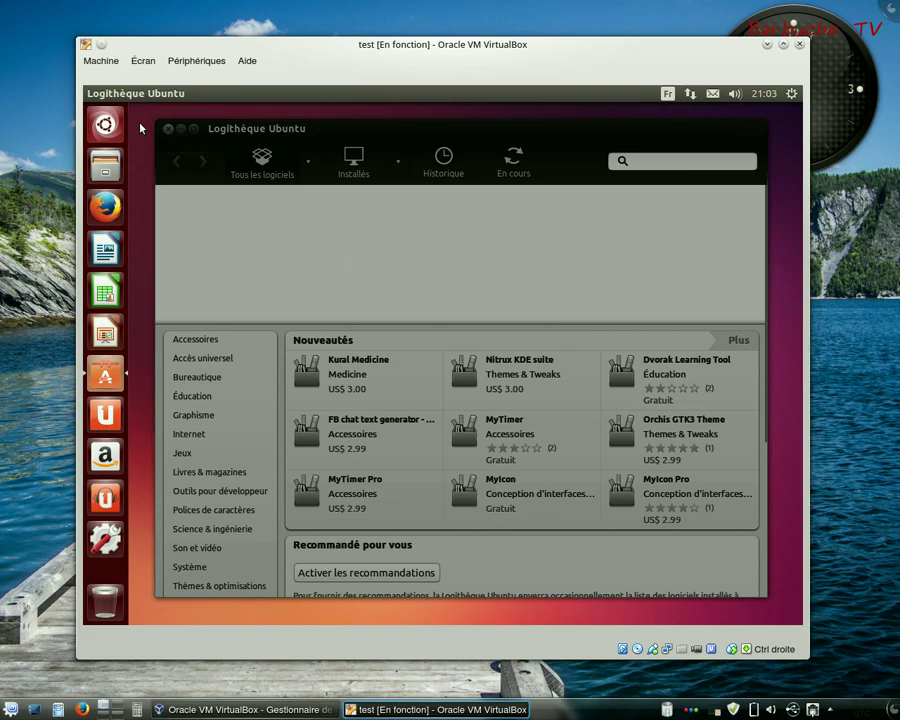
Close Logithèque Ubuntu and choose to leave it closed in the problem report dialog.
{"action": "left_click", "coordinate": [169, 131]}
{"action": "left_click", "coordinate": [545, 322]}
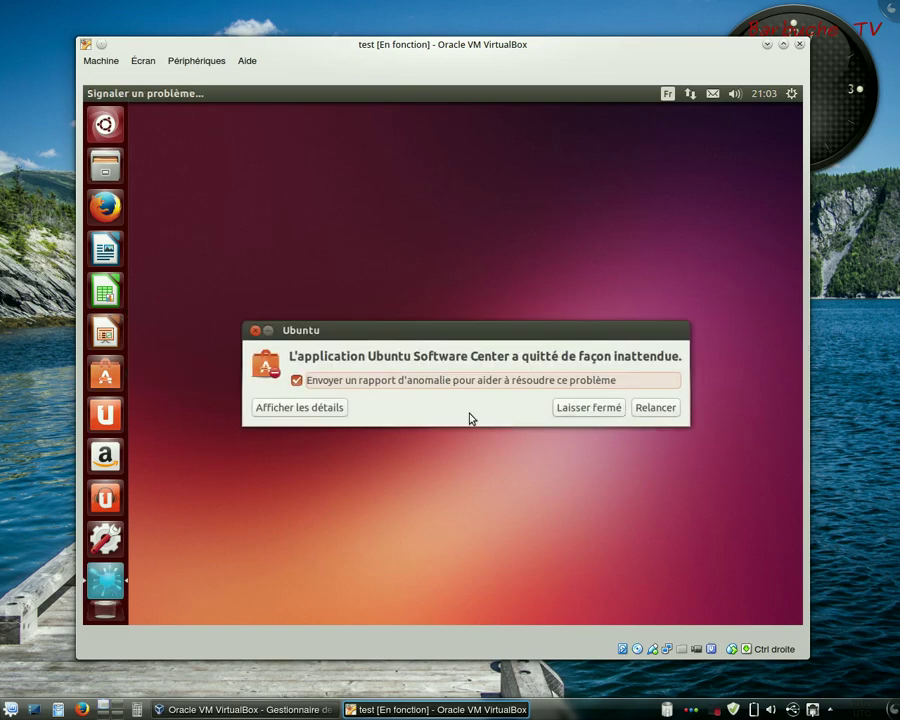
{"action": "left_click", "coordinate": [617, 409]}
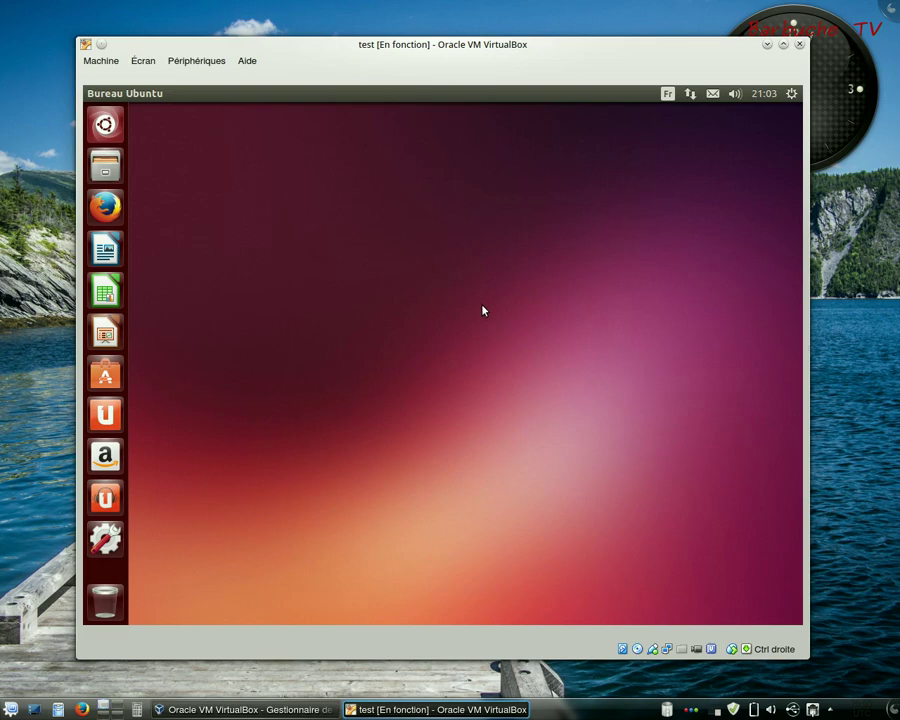
Open the desktop background settings and set the launcher icon size to 35.
{"action": "right_click", "coordinate": [394, 286]}
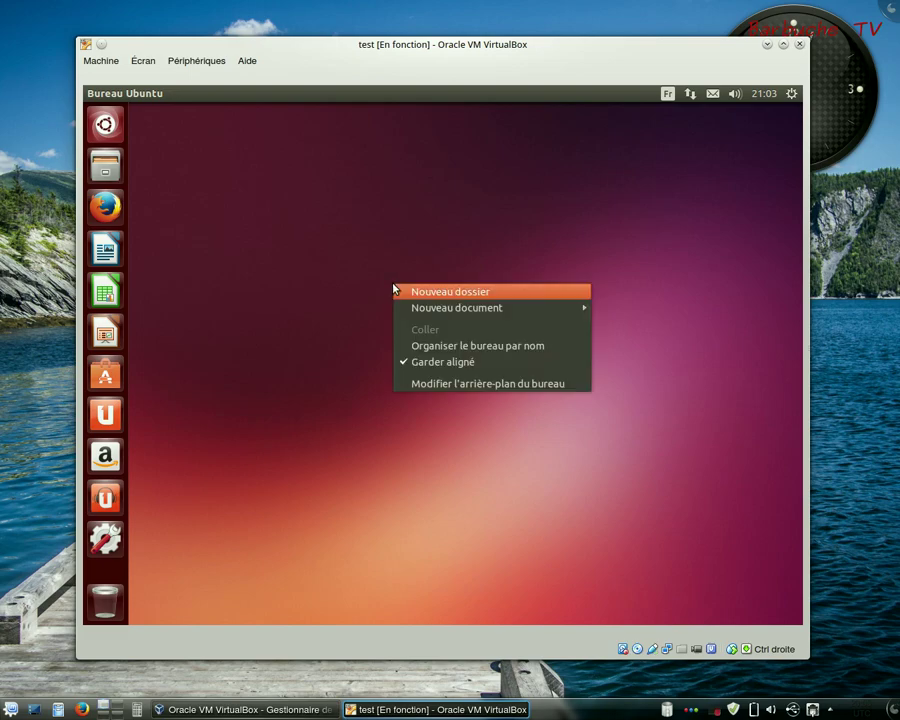
{"action": "left_click", "coordinate": [449, 389]}
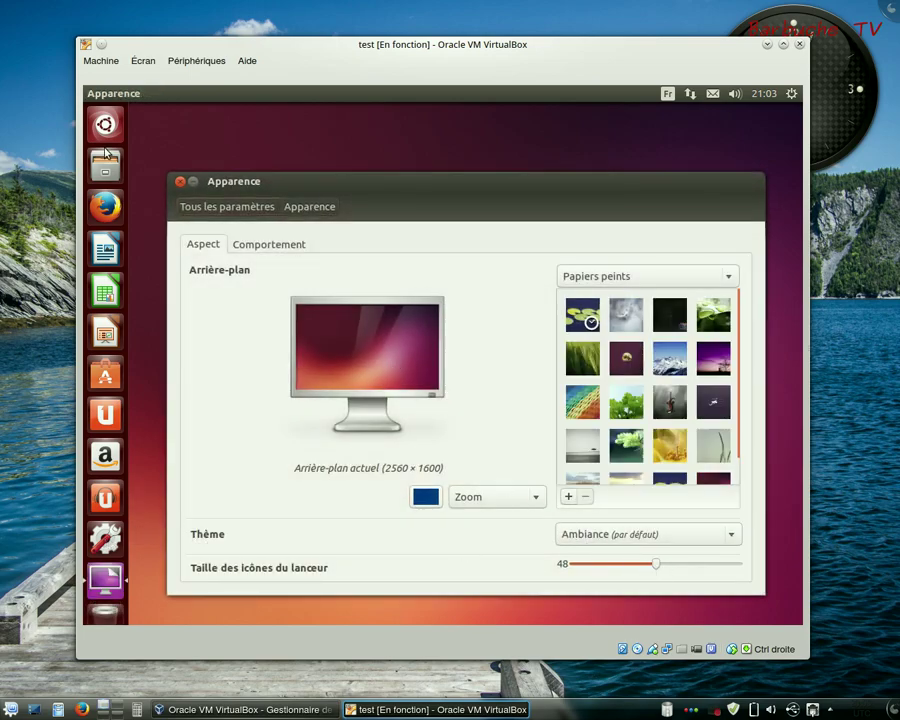
{"action": "left_click_drag", "start_coordinate": [657, 568], "coordinate": [591, 571]}
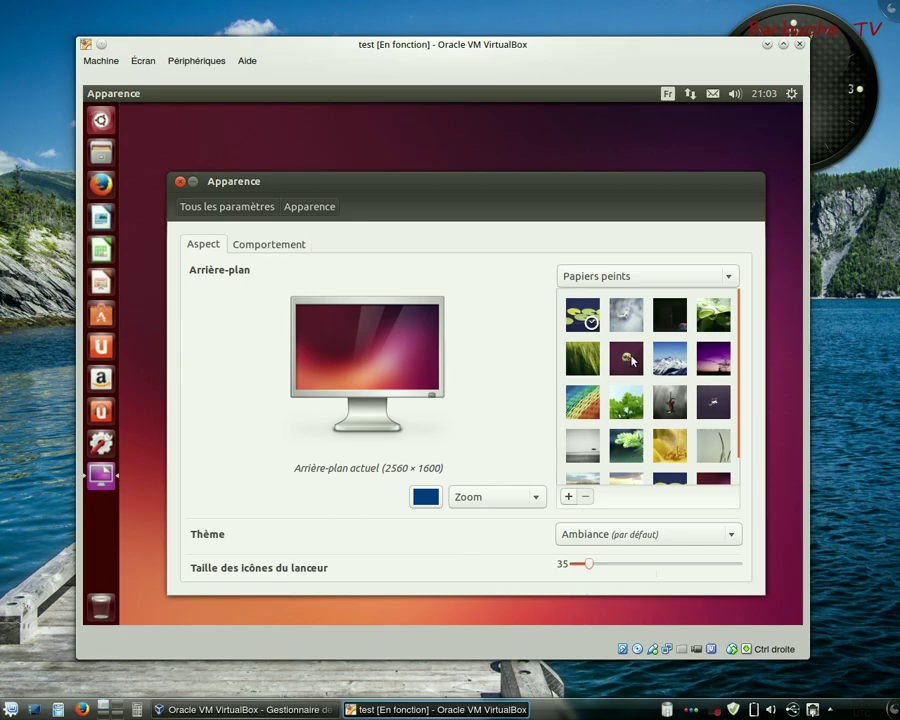
Check the background source options and set the Salamander wallpaper as the desktop background.
{"action": "left_click", "coordinate": [657, 283]}
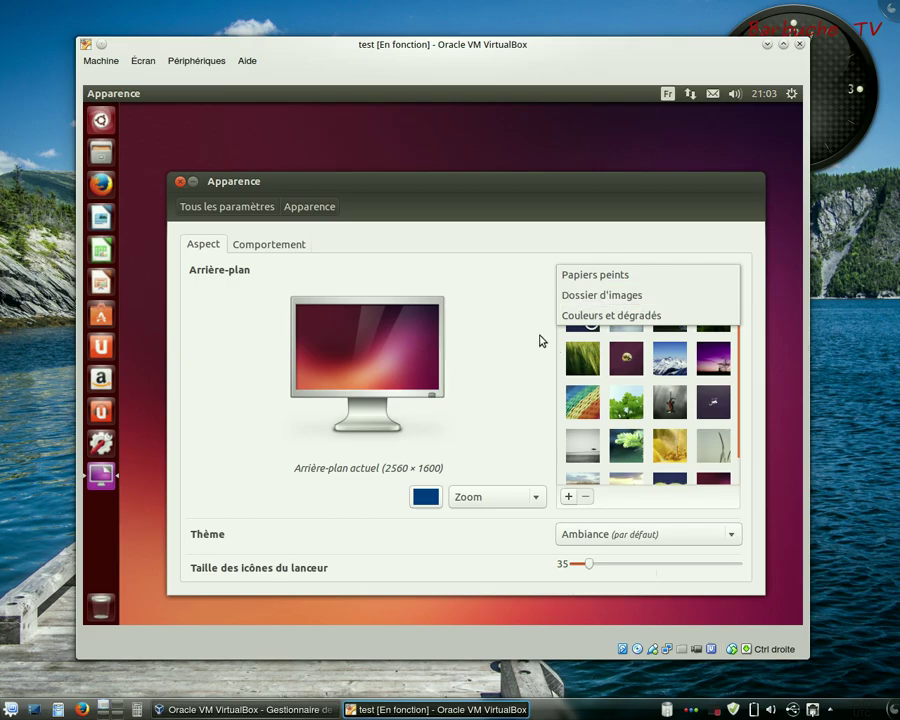
{"action": "left_click", "coordinate": [540, 341]}
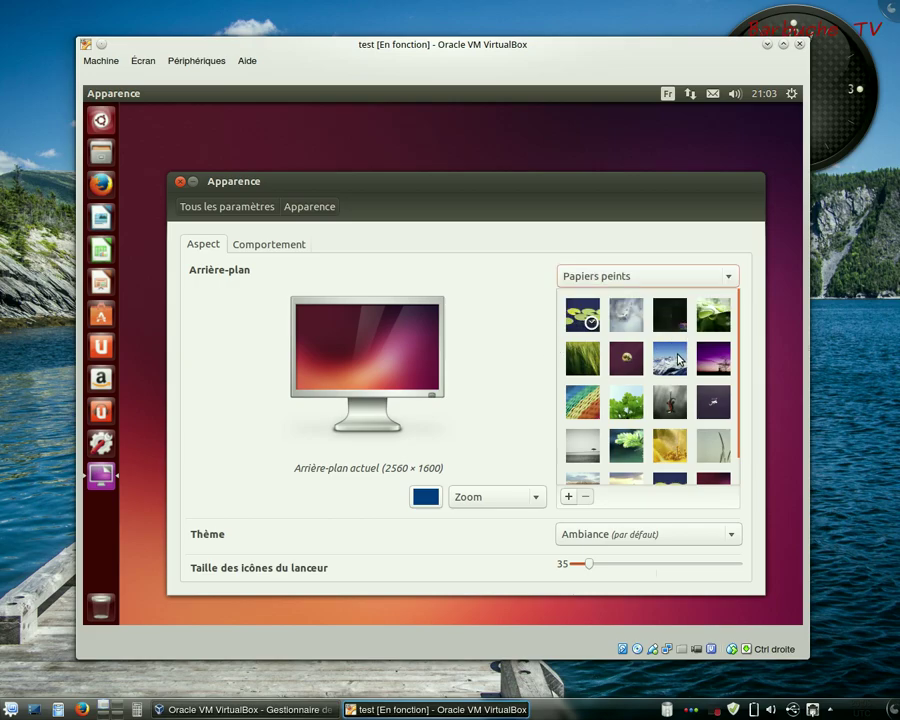
{"action": "mouse_move", "coordinate": [735, 316]}
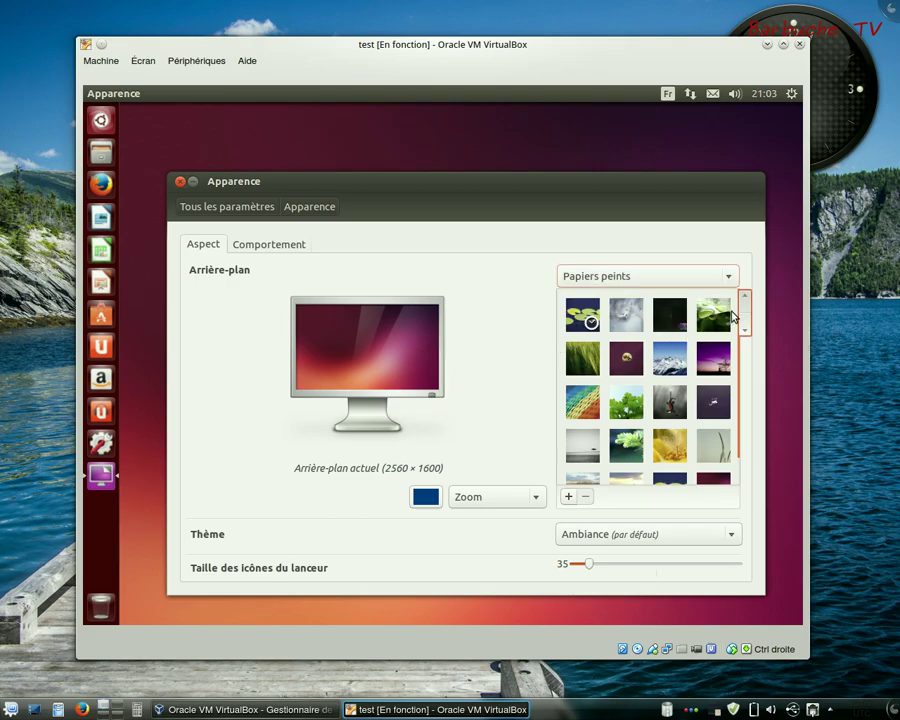
{"action": "left_click_drag", "start_coordinate": [745, 311], "coordinate": [747, 351]}
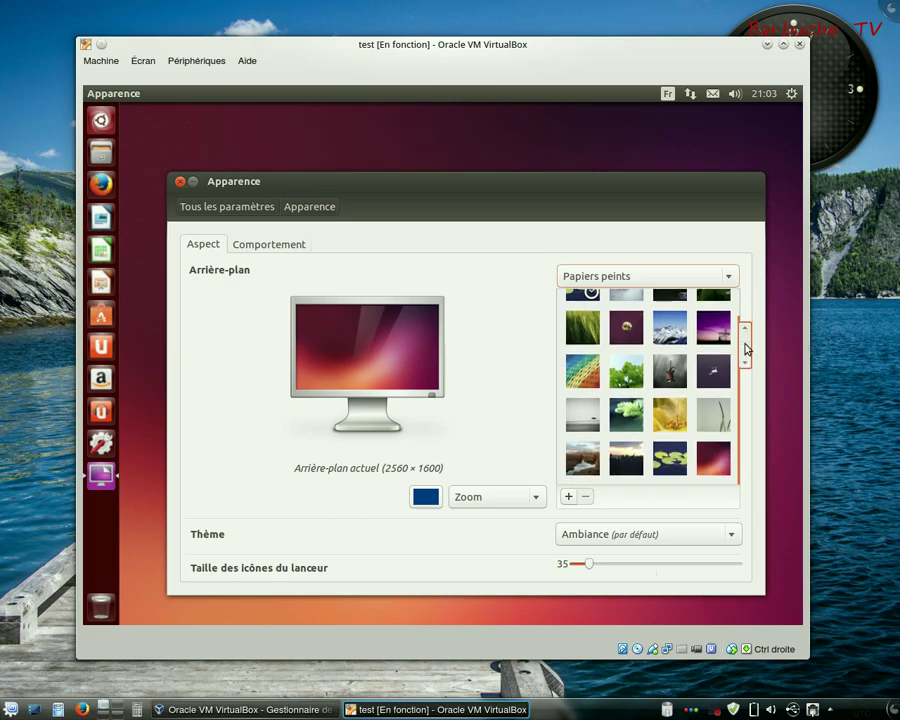
{"action": "left_click", "coordinate": [670, 373]}
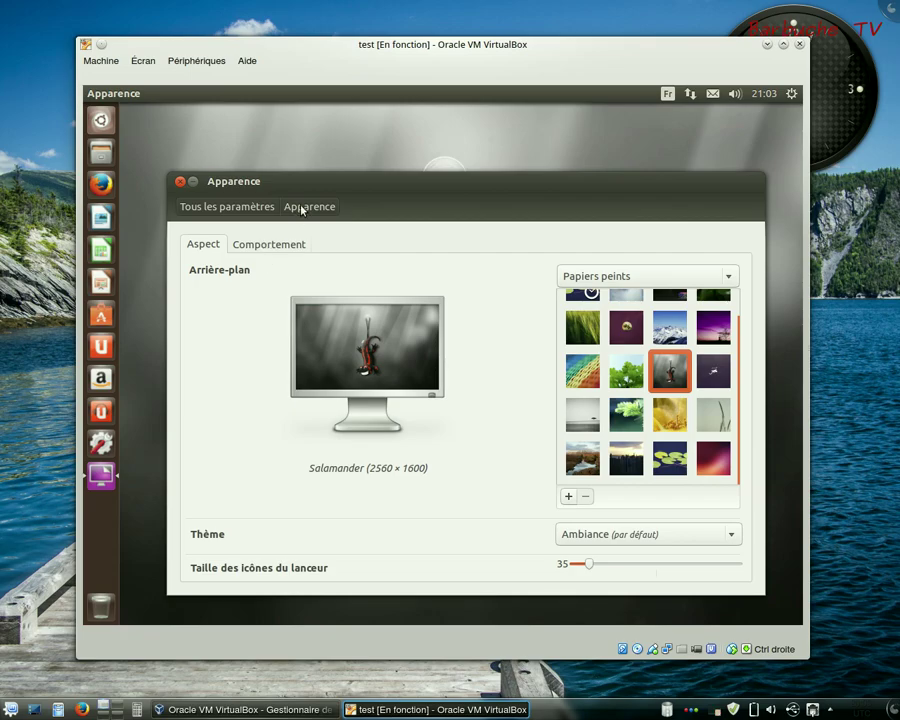
Turn automatic hiding of the launcher on and back off in the appearance behaviour settings.
{"action": "left_click", "coordinate": [279, 243]}
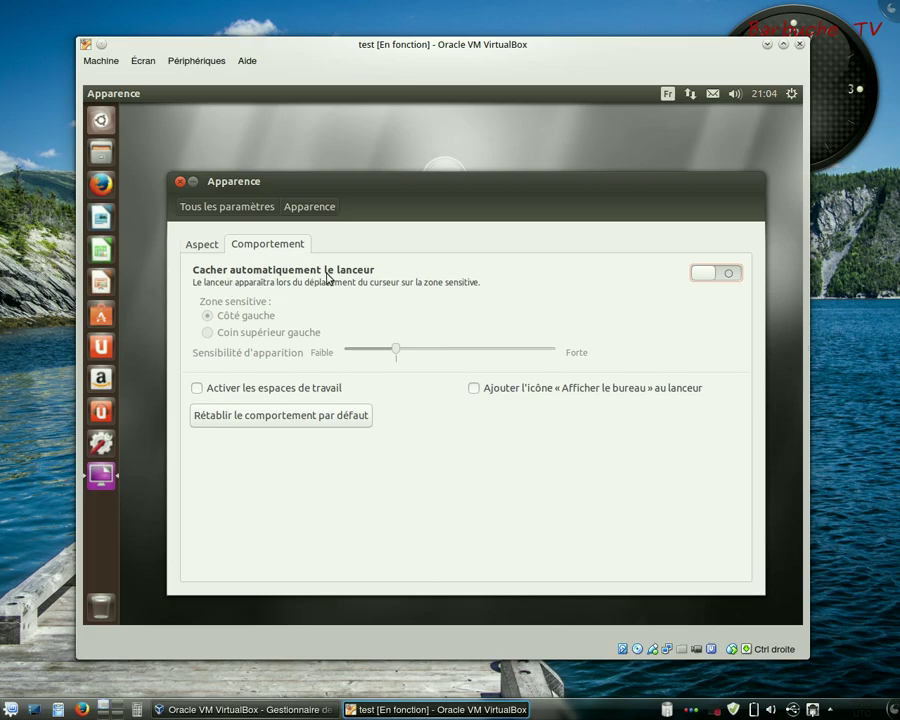
{"action": "left_click_drag", "start_coordinate": [707, 275], "coordinate": [743, 273]}
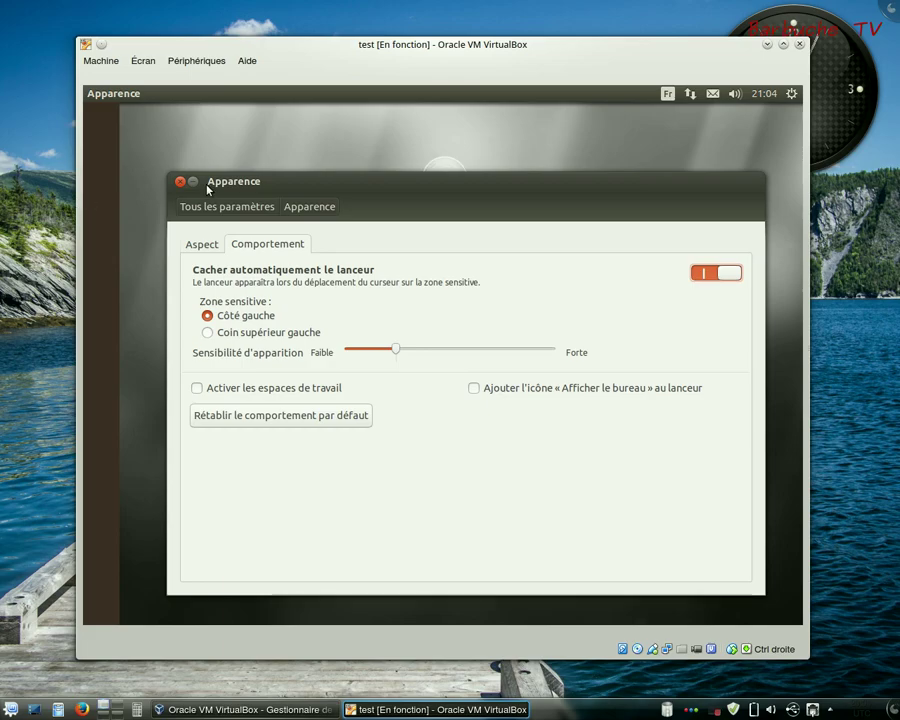
{"action": "left_click", "coordinate": [733, 273]}
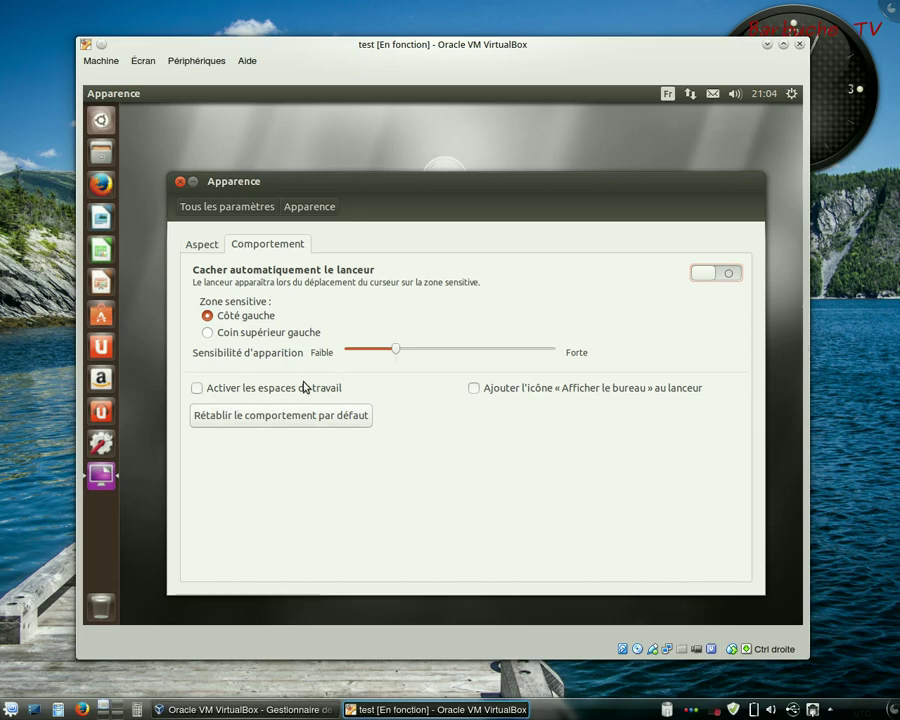
Enable workspaces, add the « Afficher le bureau » icon to the launcher, and close the appearance settings.
{"action": "left_click", "coordinate": [196, 388]}
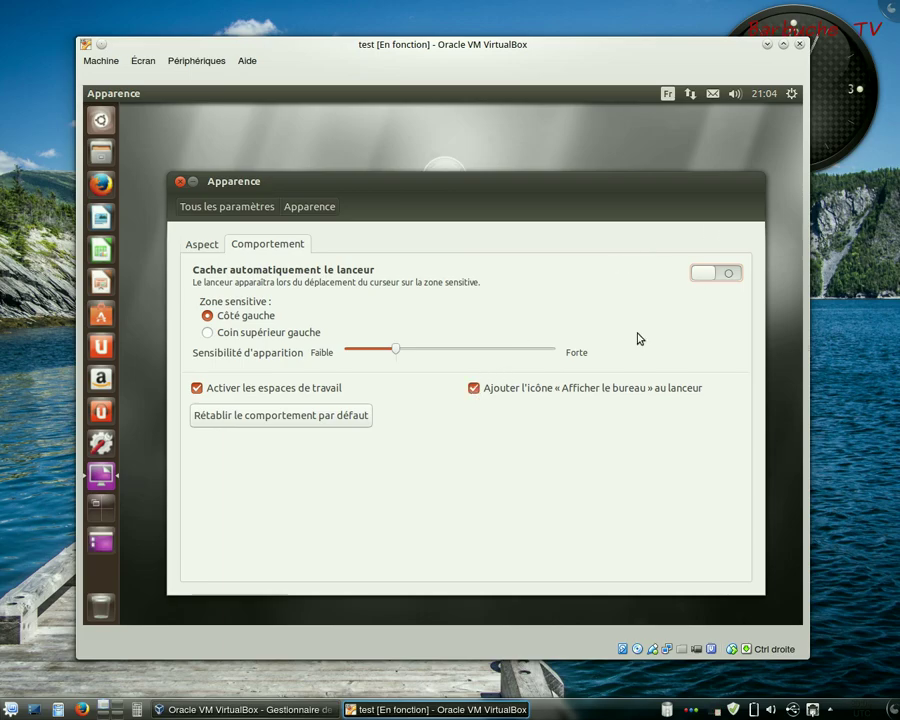
{"action": "left_click", "coordinate": [179, 181]}
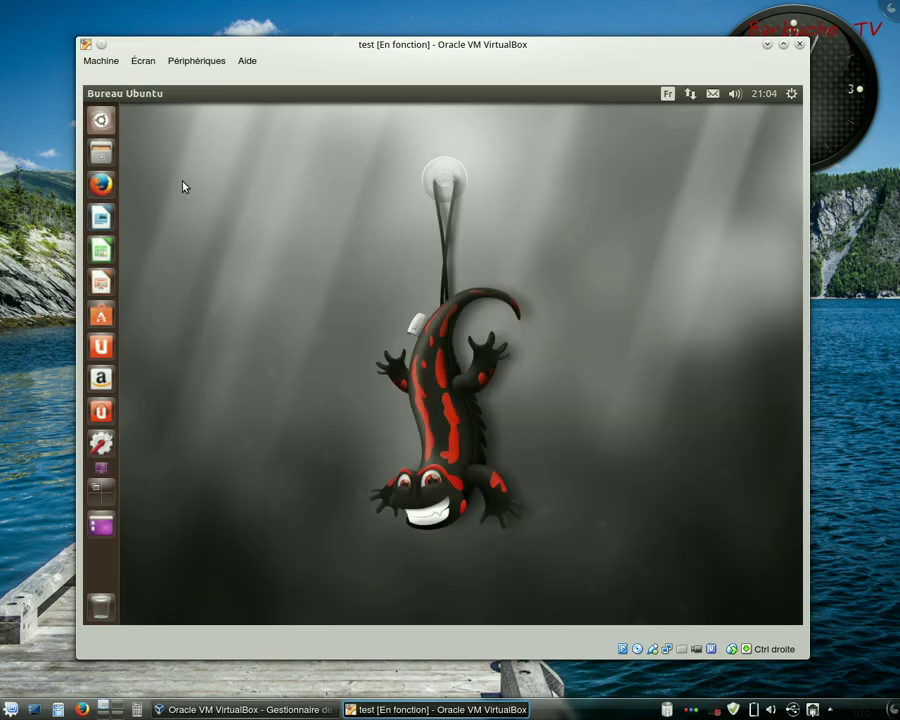
Open the home folder, and hide and restore its window with the launcher's Afficher le bureau function.
{"action": "left_click", "coordinate": [101, 153]}
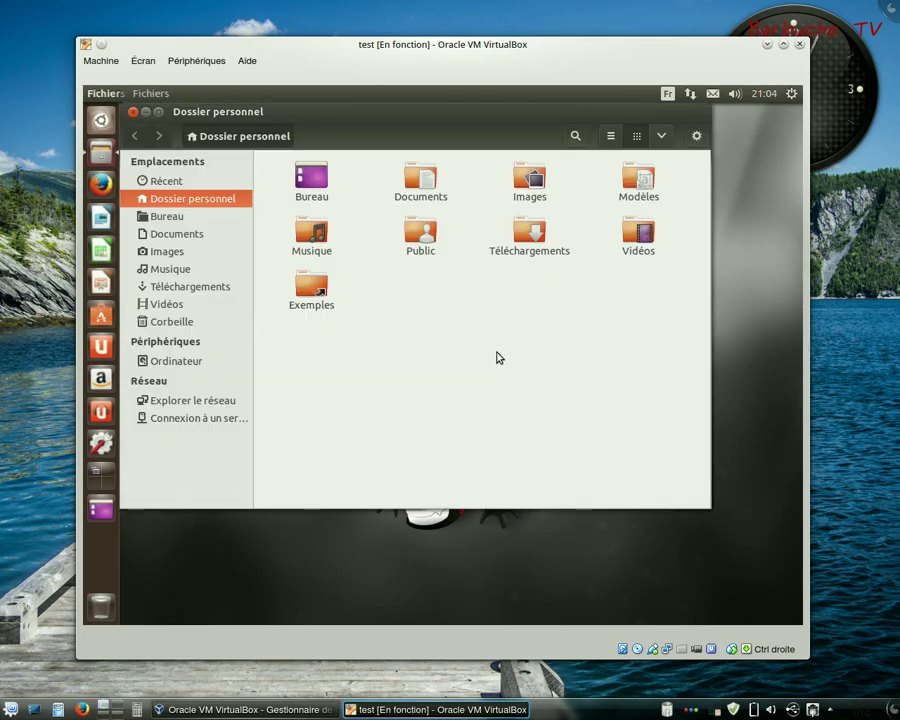
{"action": "left_click", "coordinate": [105, 517]}
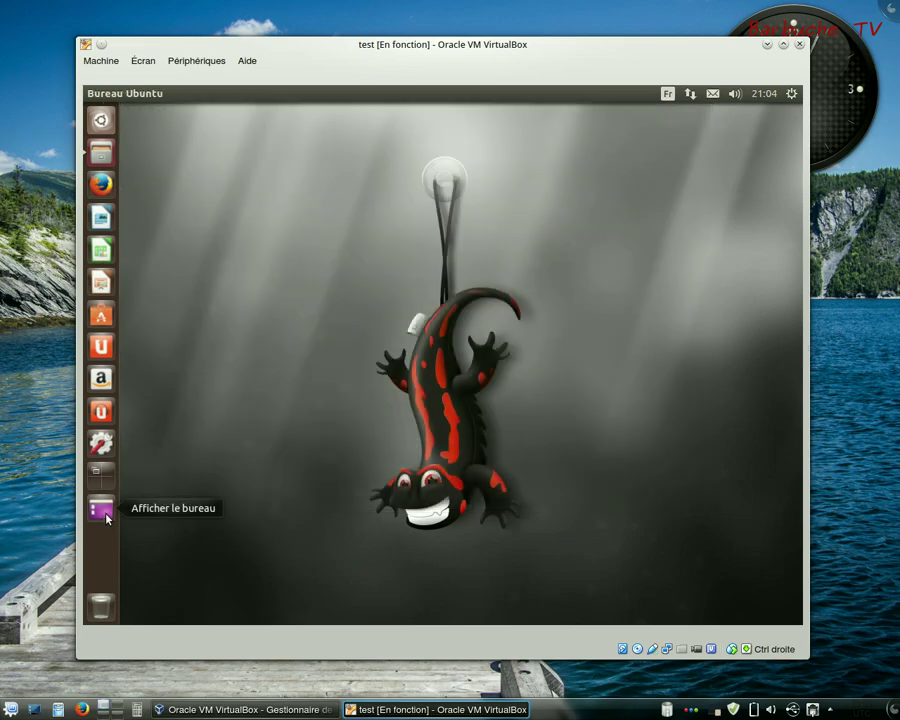
{"action": "left_click", "coordinate": [106, 517]}
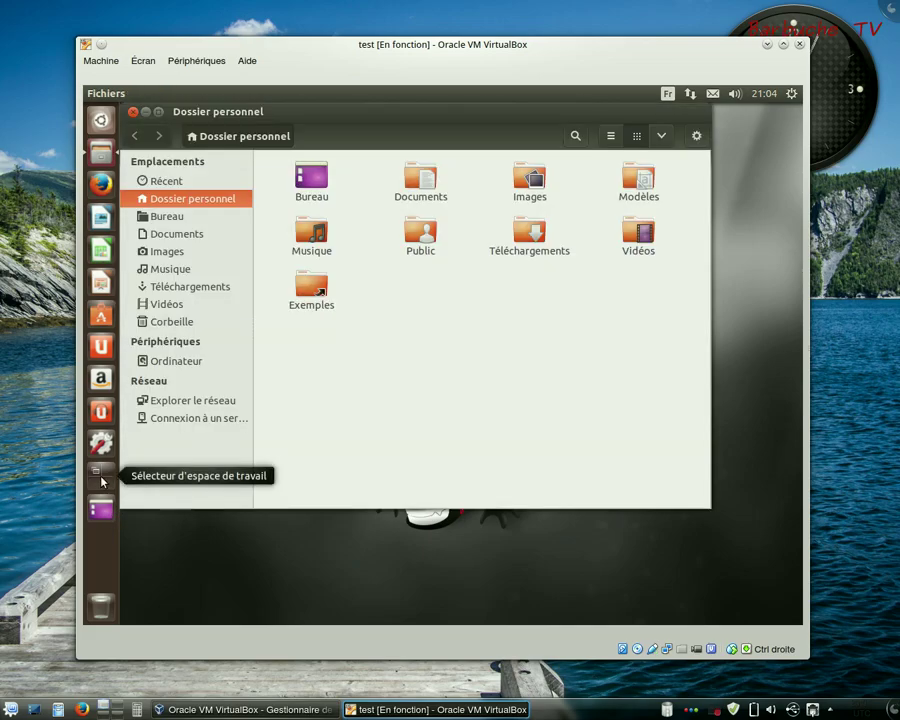
Switch to the upper-right workspace and back to the first one with the workspace selector, and close the home folder window.
{"action": "left_click", "coordinate": [101, 481]}
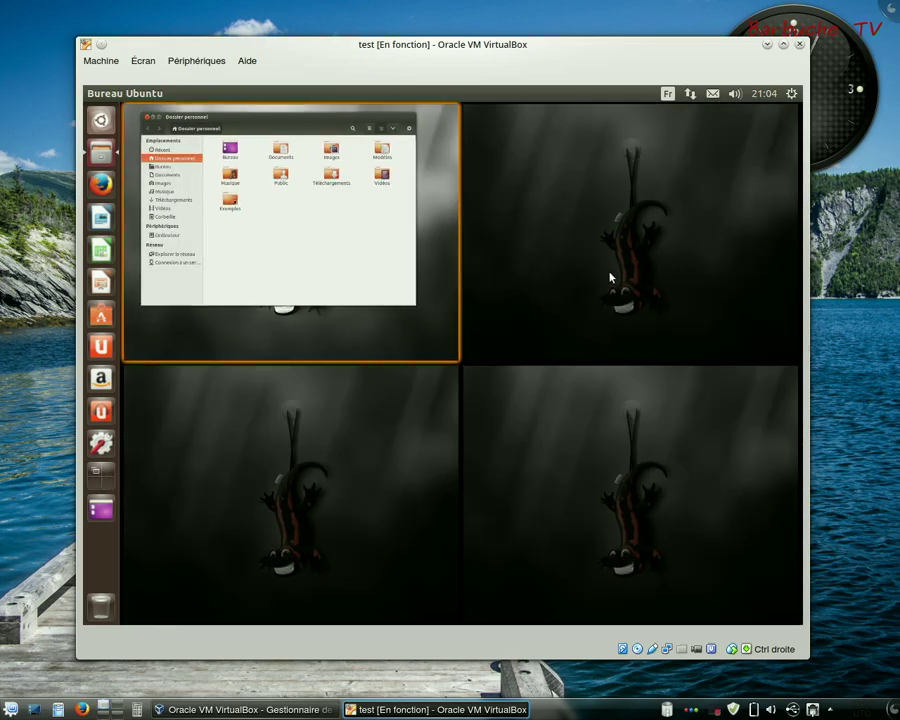
{"action": "left_click", "coordinate": [610, 277]}
{"action": "left_click", "coordinate": [98, 485]}
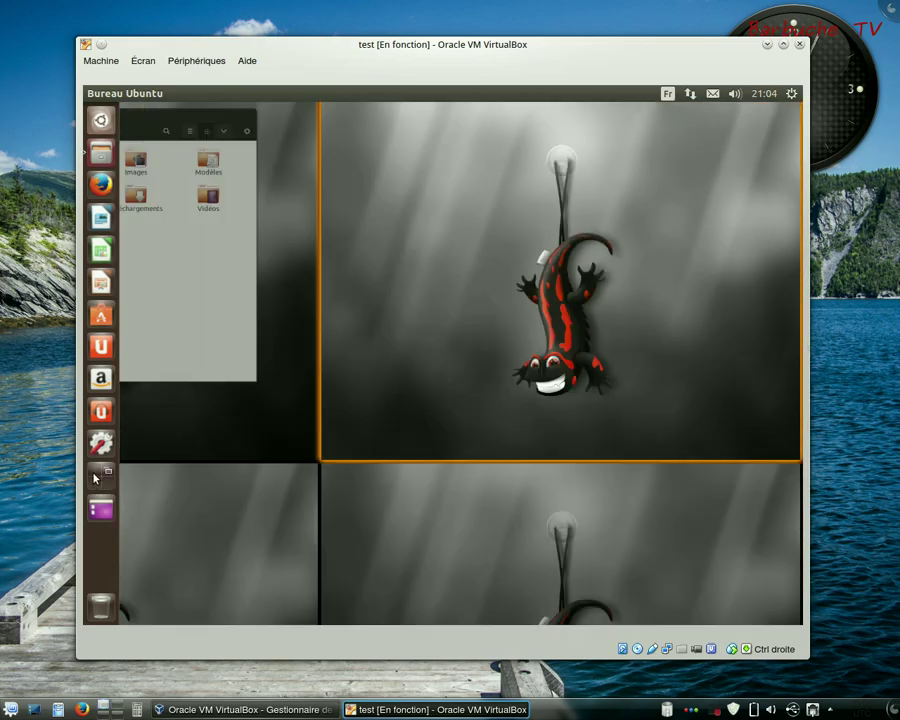
{"action": "left_click", "coordinate": [327, 287]}
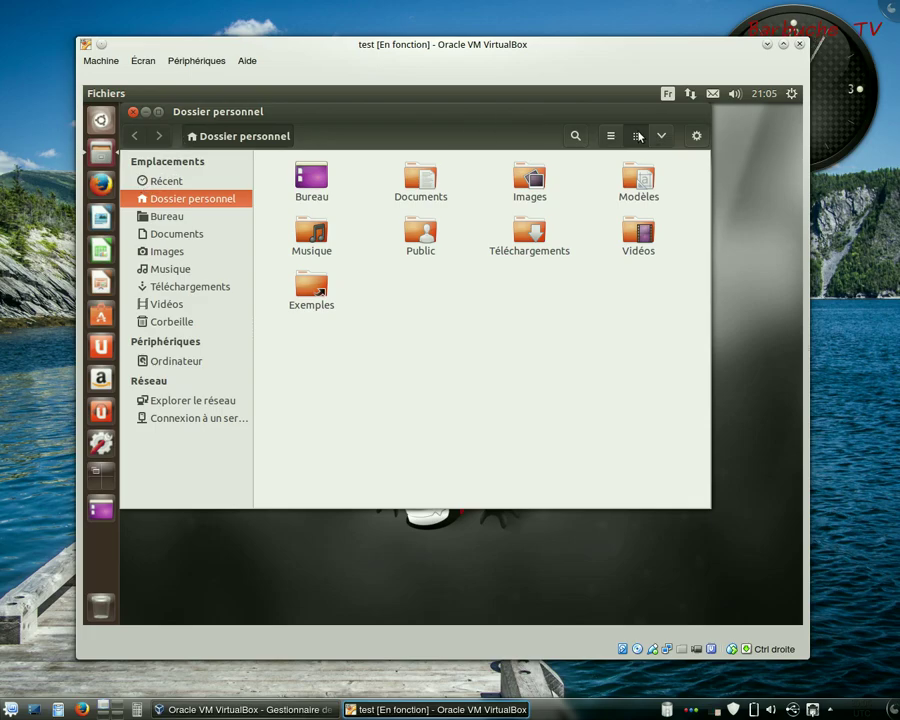
{"action": "left_click", "coordinate": [134, 113]}
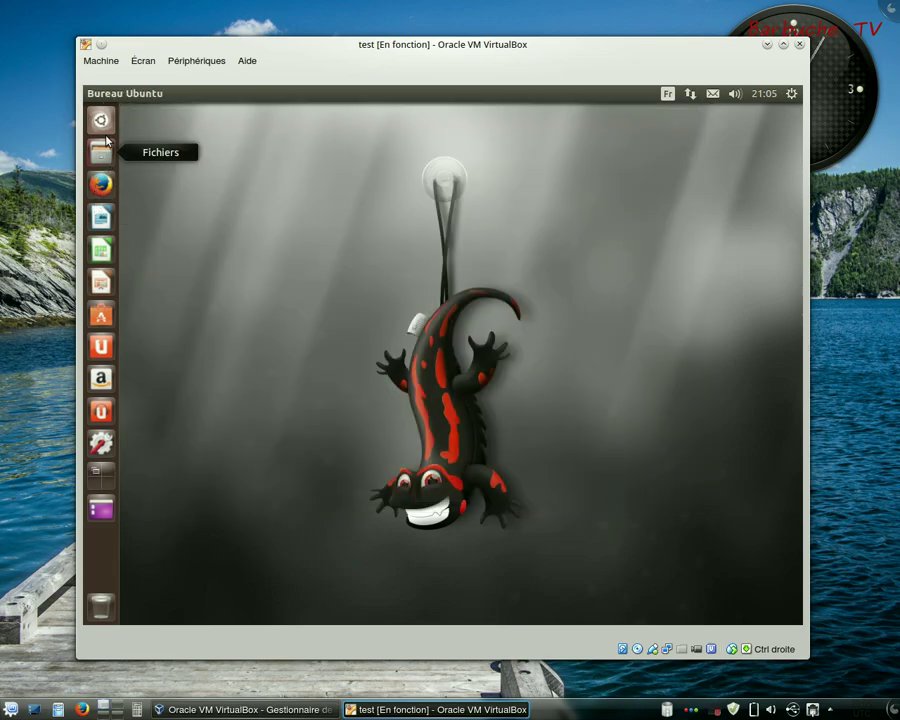
Set the launcher icon size to 46 in the desktop's appearance settings and close them.
{"action": "right_click", "coordinate": [259, 318]}
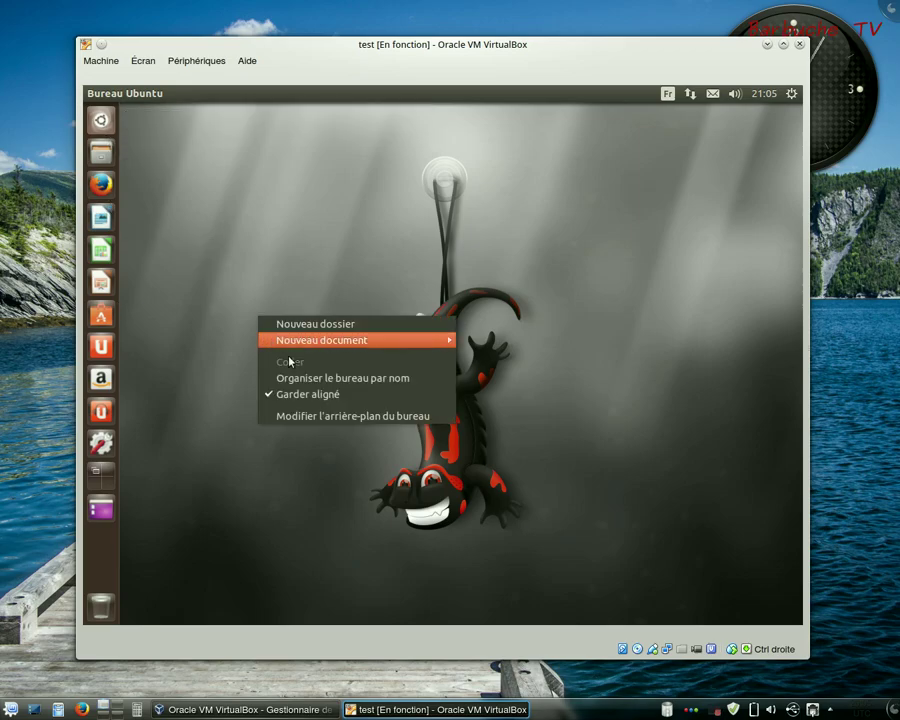
{"action": "left_click", "coordinate": [307, 416]}
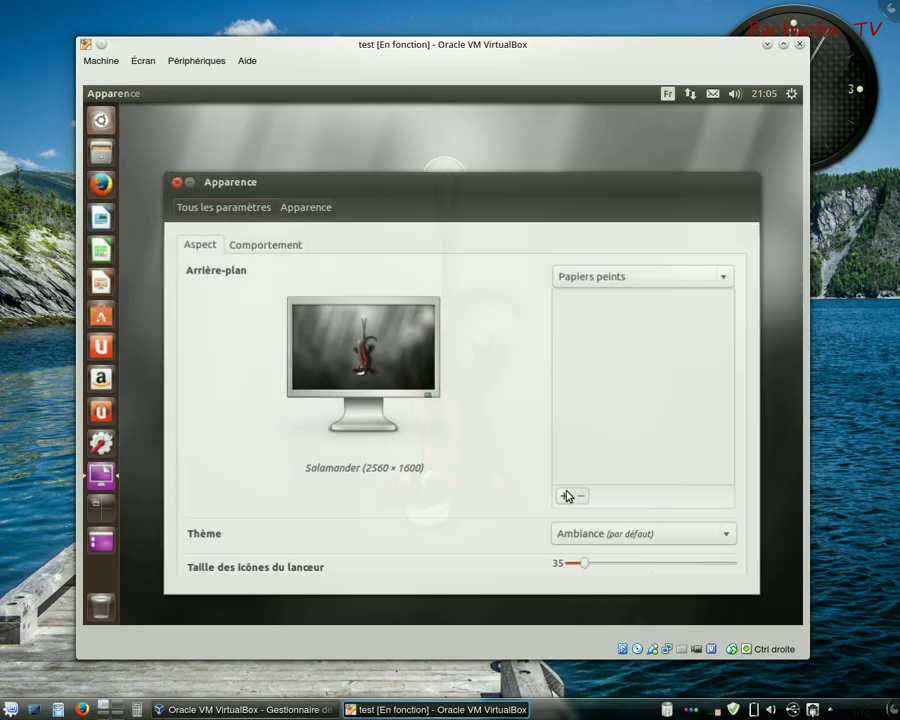
{"action": "left_click_drag", "start_coordinate": [590, 567], "coordinate": [643, 570]}
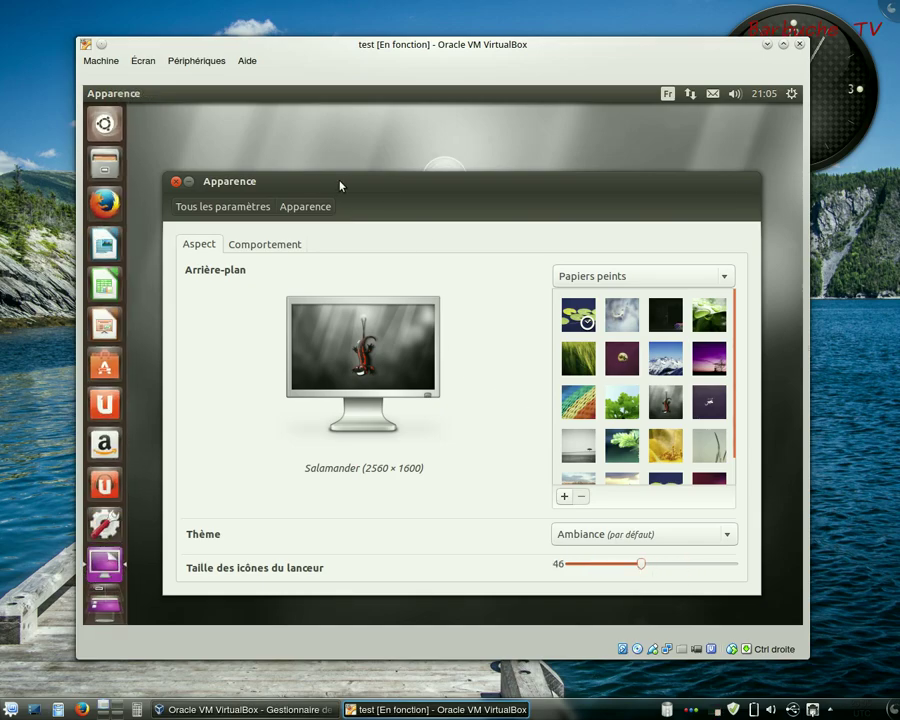
{"action": "left_click", "coordinate": [175, 182]}
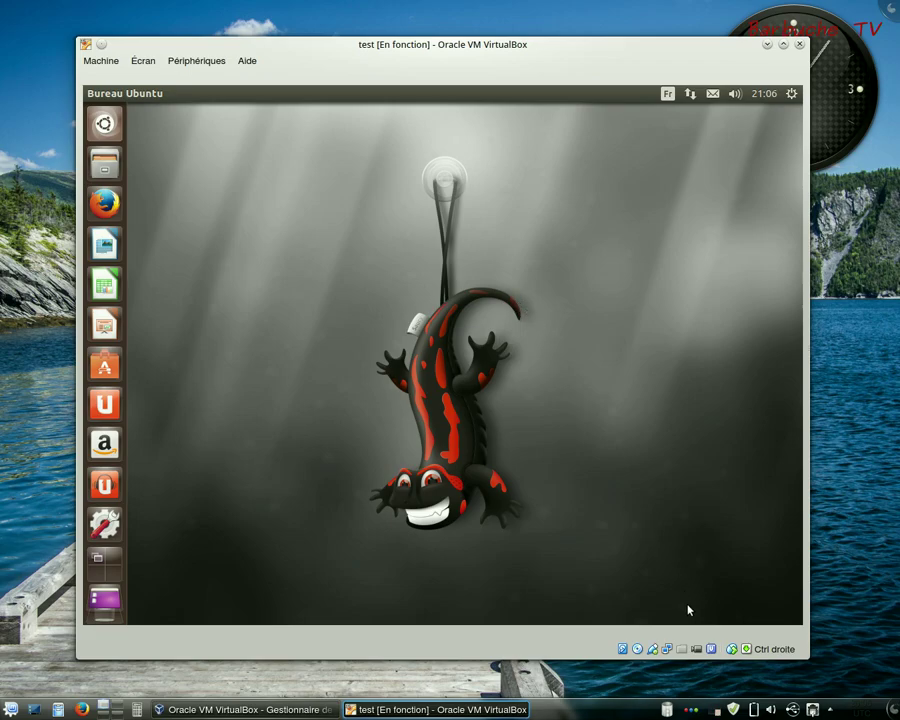
{"action": "right_click", "coordinate": [716, 711]}
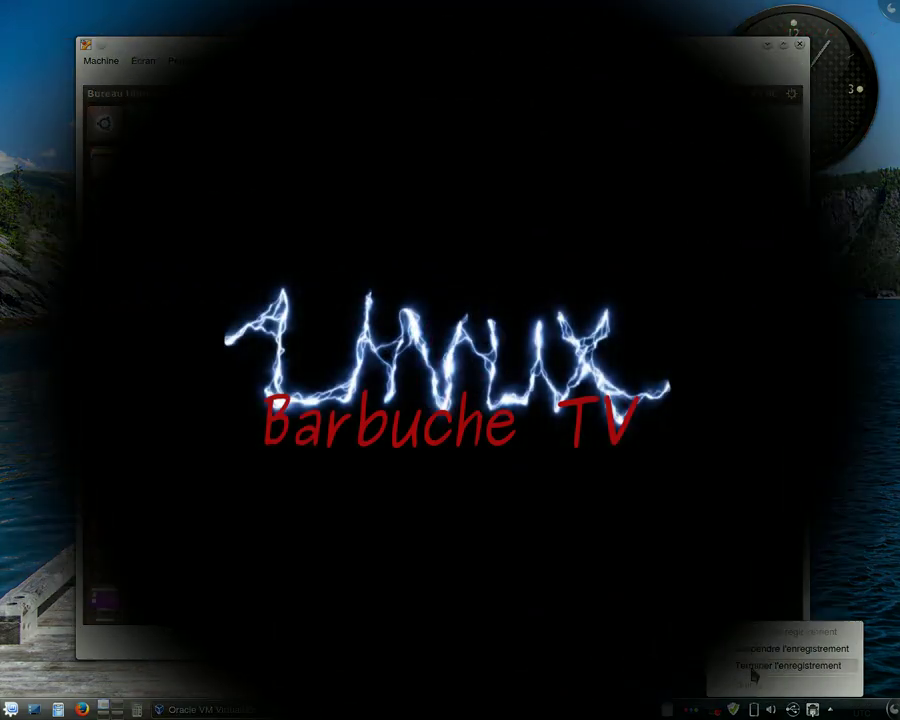